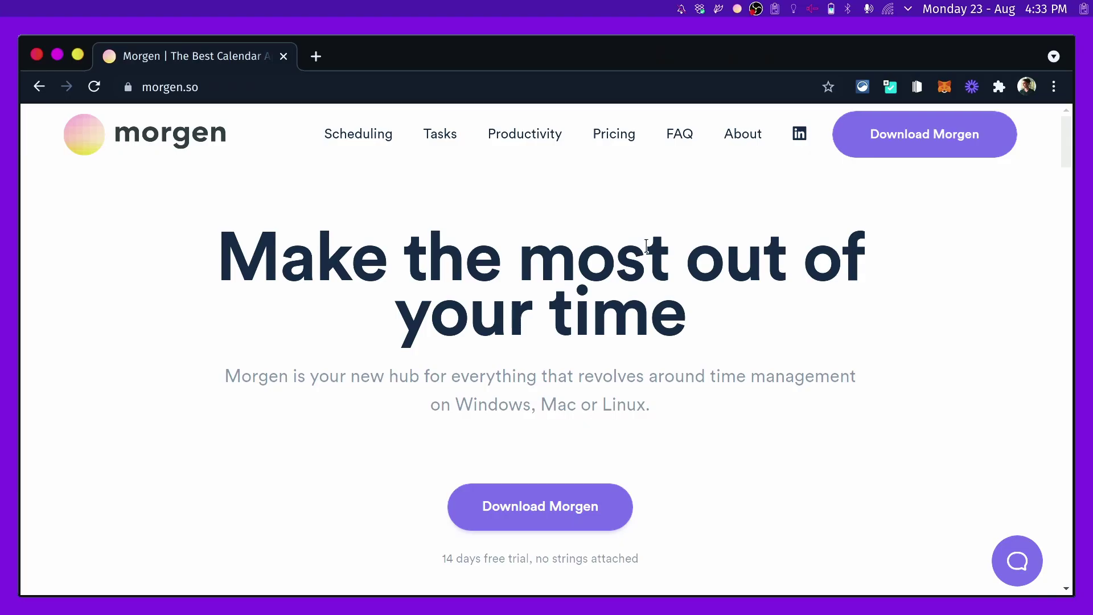
# Read the headline and introduction on the Morgen home page and examine the product preview below them
pyautogui.tripleClick(446, 289)
pyautogui.click(699, 373)
pyautogui.moveTo(699, 373); pyautogui.dragTo(853, 373)
pyautogui.doubleClick(484, 406)
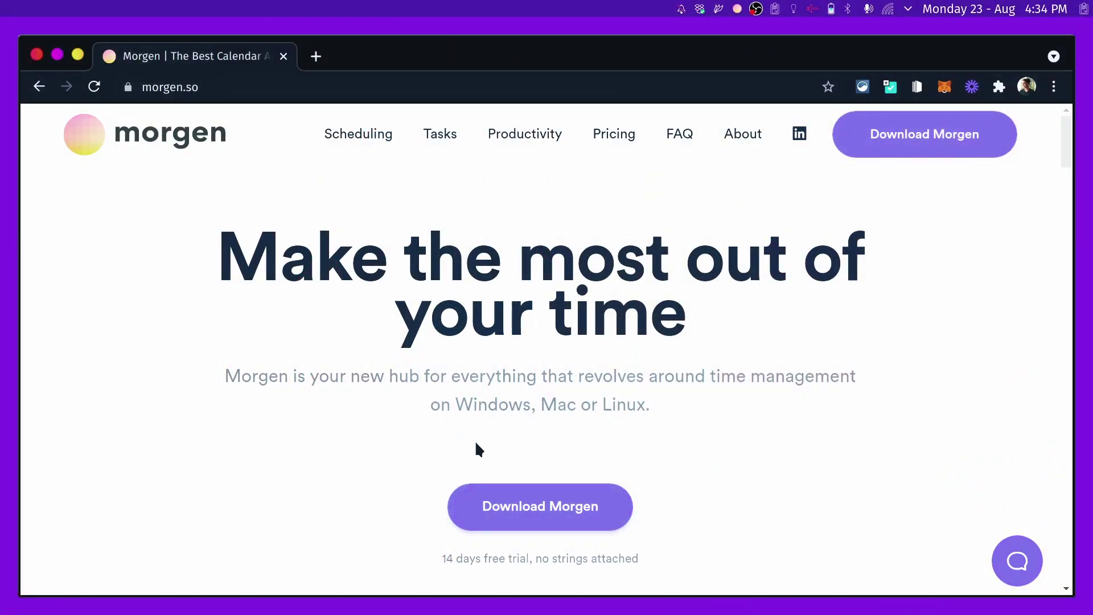
pyautogui.scroll(-3, 476, 447)
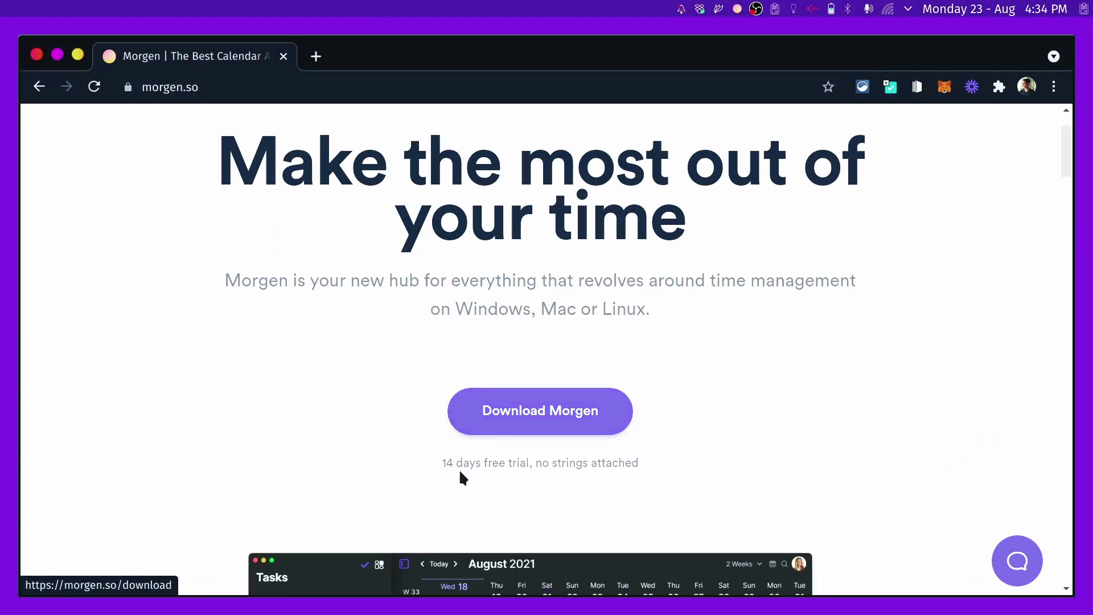
pyautogui.scroll(-10, 460, 472)
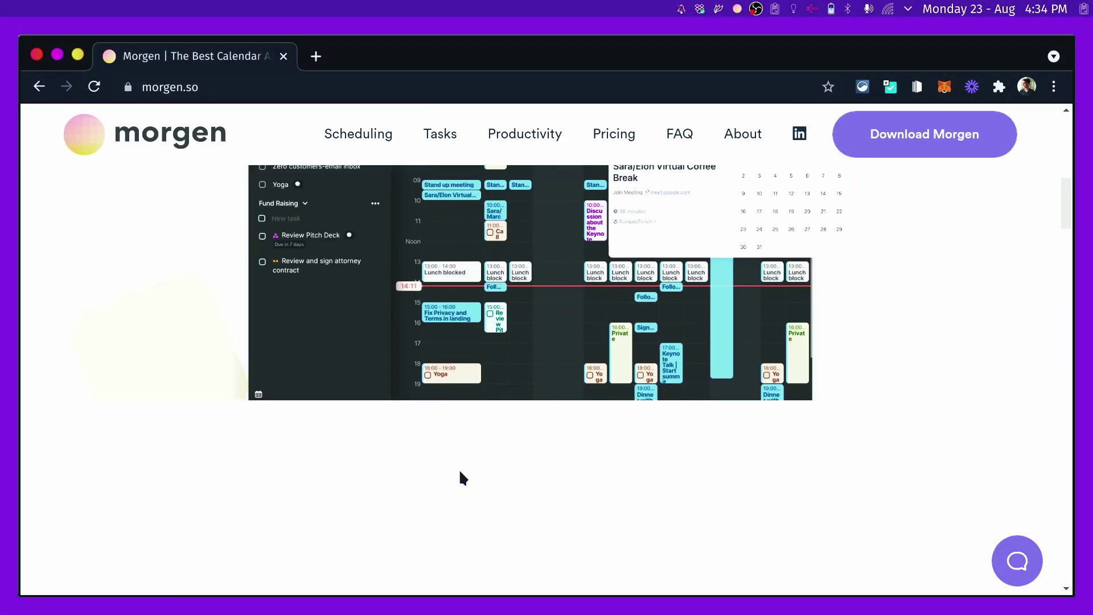
pyautogui.scroll(3, 461, 473)
pyautogui.scroll(-8, 460, 473)
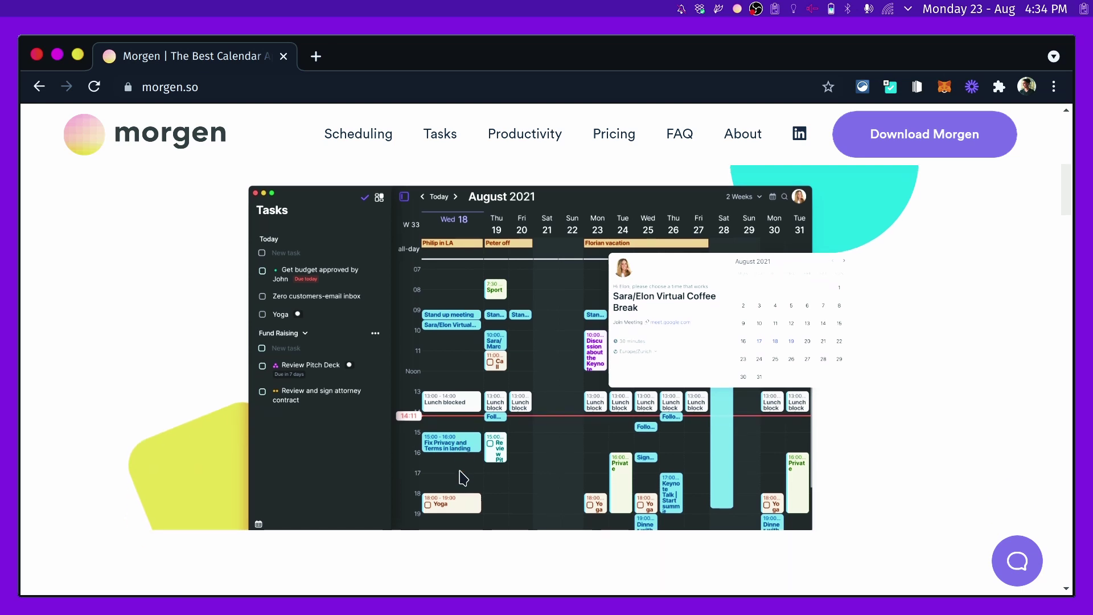
pyautogui.scroll(-1, 492, 486)
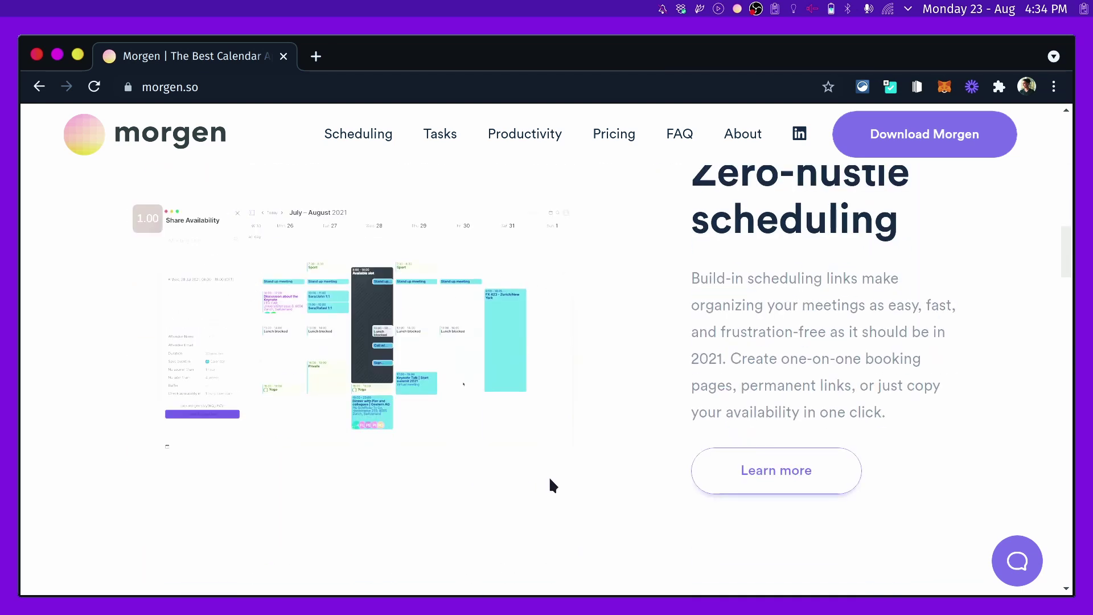
# Examine the scheduling, tasks and calendar feature sections and the supported calendar services on the Morgen home page
pyautogui.scroll(1, 552, 486)
pyautogui.scroll(-6, 553, 486)
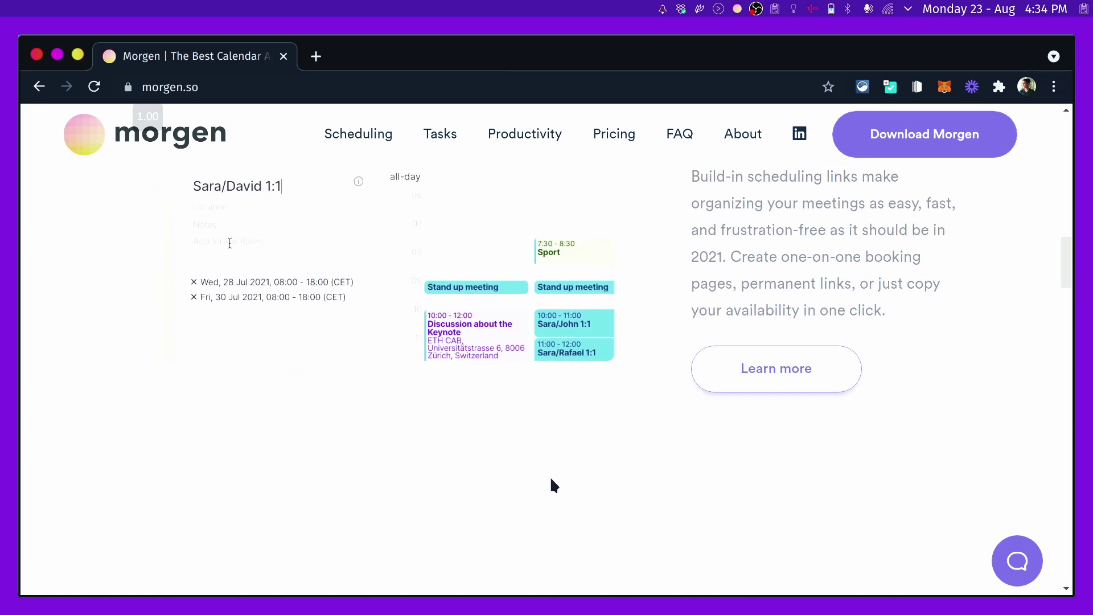
pyautogui.scroll(-4, 550, 479)
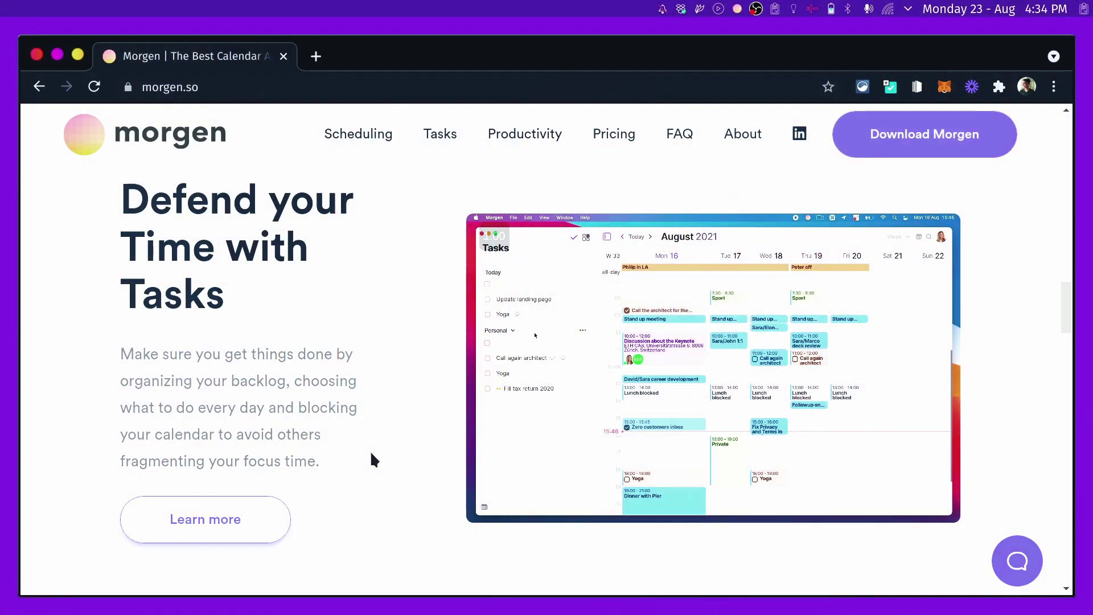
pyautogui.scroll(-10, 330, 483)
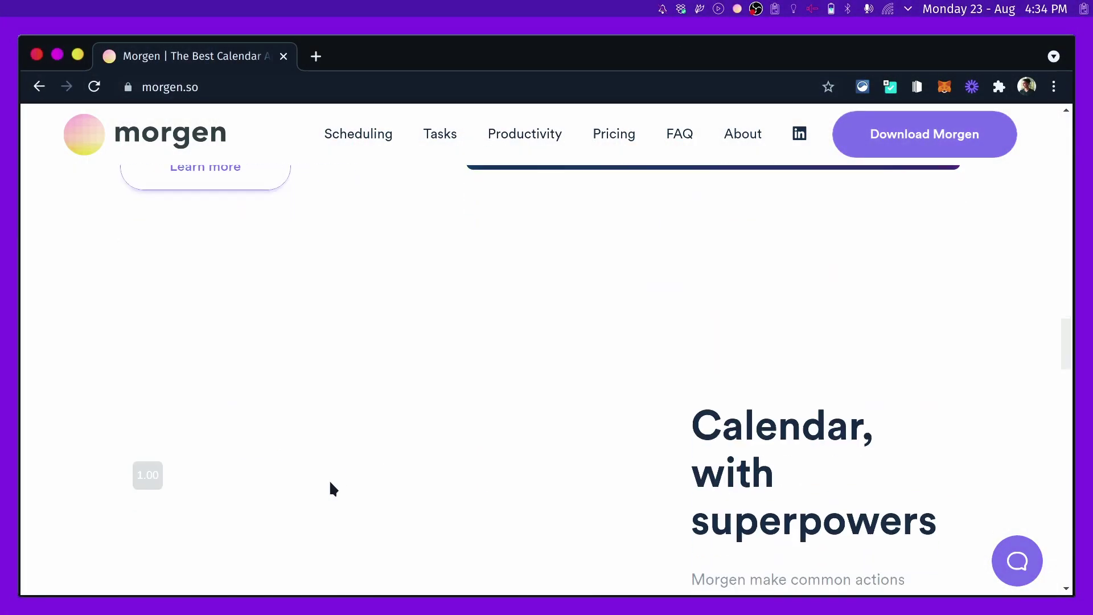
pyautogui.scroll(-3, 330, 483)
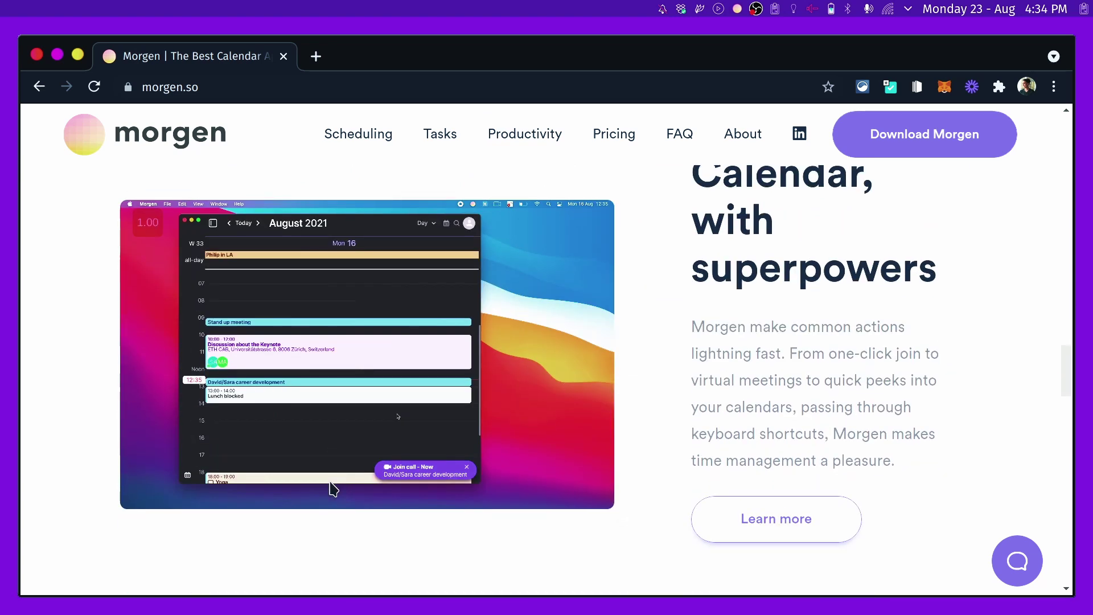
pyautogui.scroll(1, 333, 489)
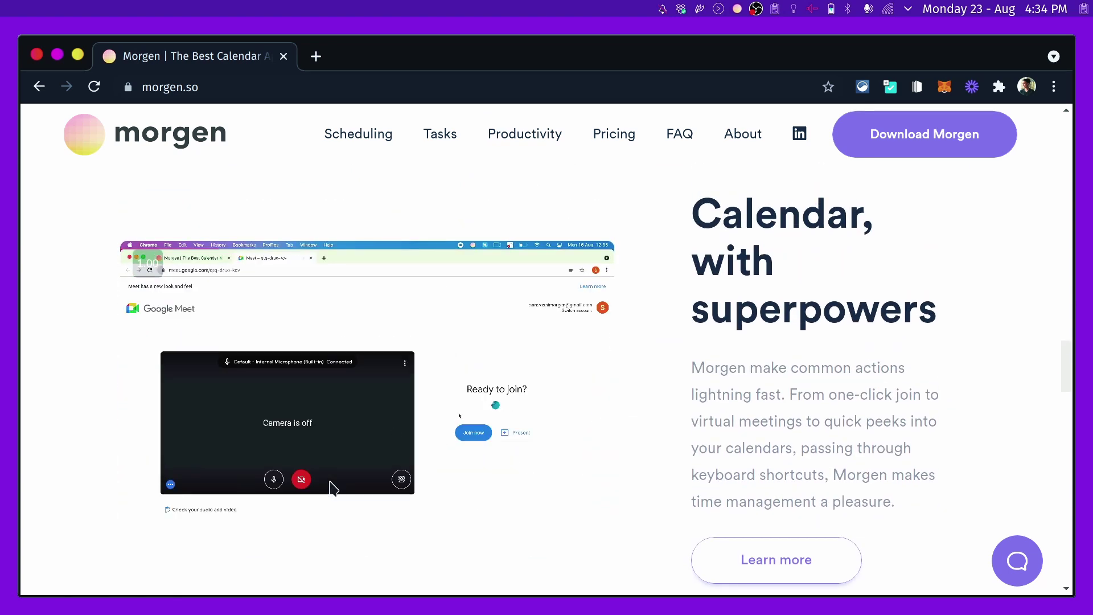
pyautogui.scroll(-8, 373, 246)
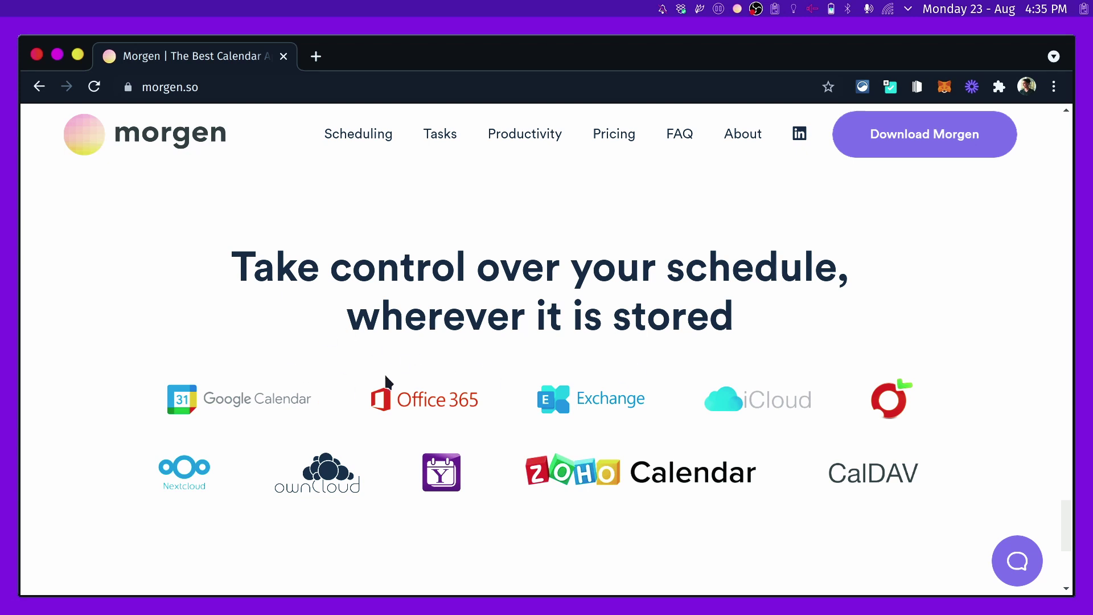
pyautogui.scroll(-1, 350, 384)
pyautogui.scroll(-5, 353, 431)
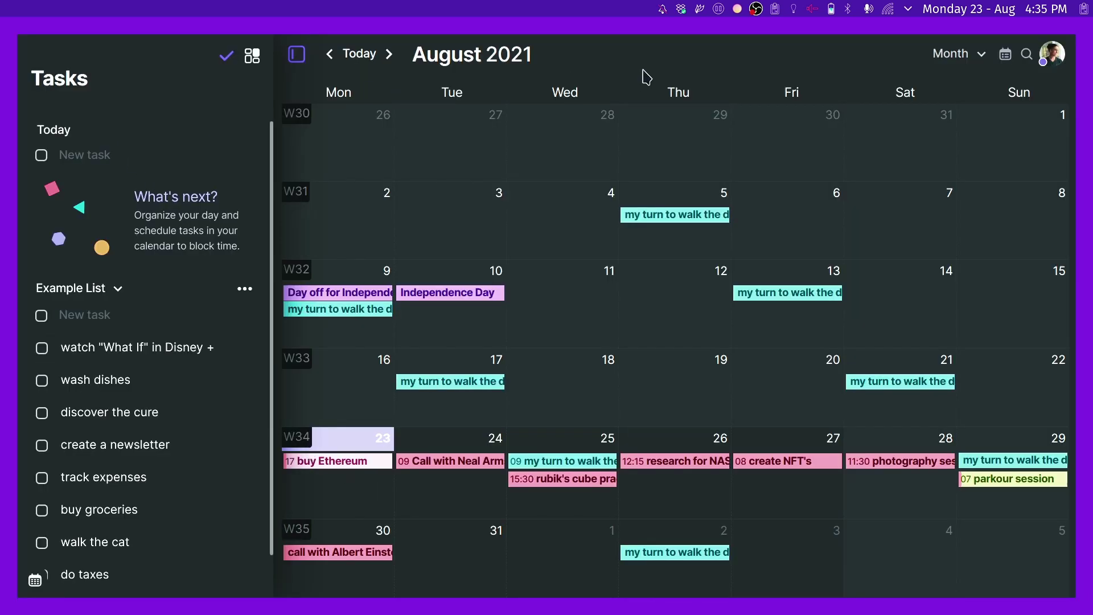
# Switch to the Morgen desktop app, hide and reshow the tasks drawer, and look through the example task list
pyautogui.hotkey('ctrl', 'b')
pyautogui.hotkey('ctrl', 'b')
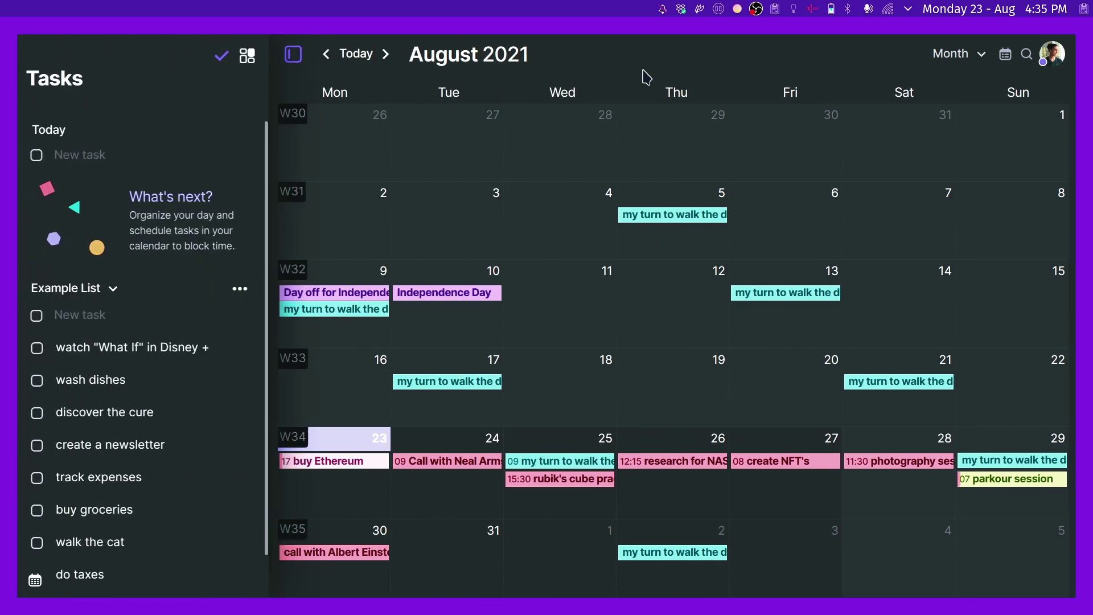
pyautogui.scroll(-2, 166, 395)
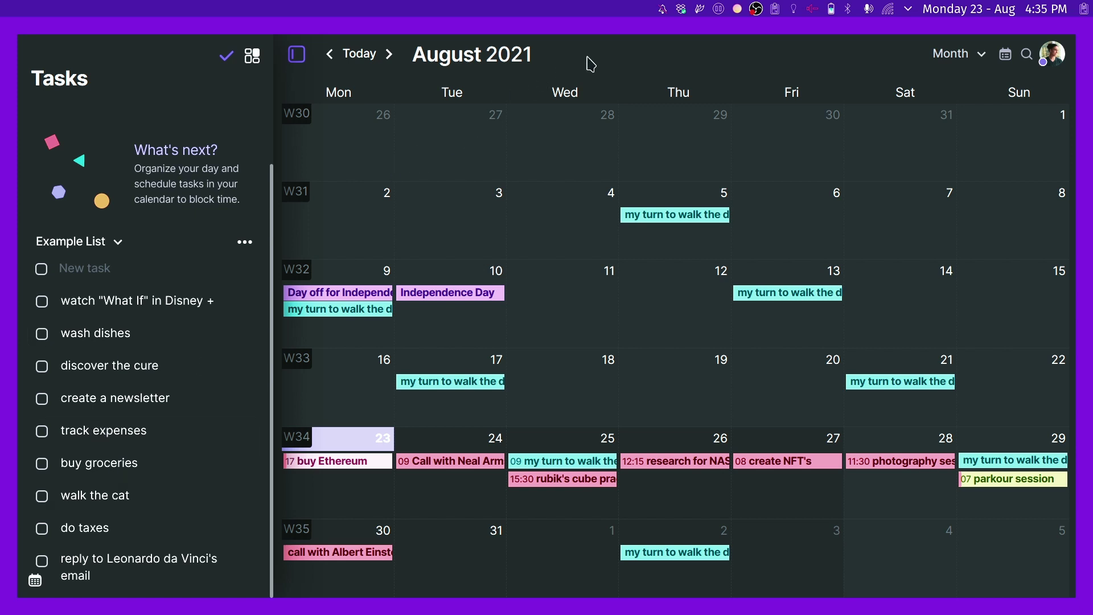
# Open the list of keyboard shortcuts, examine the quick access and calendar view entries, and close it
pyautogui.press('?')
pyautogui.scroll(-5, 545, 404)
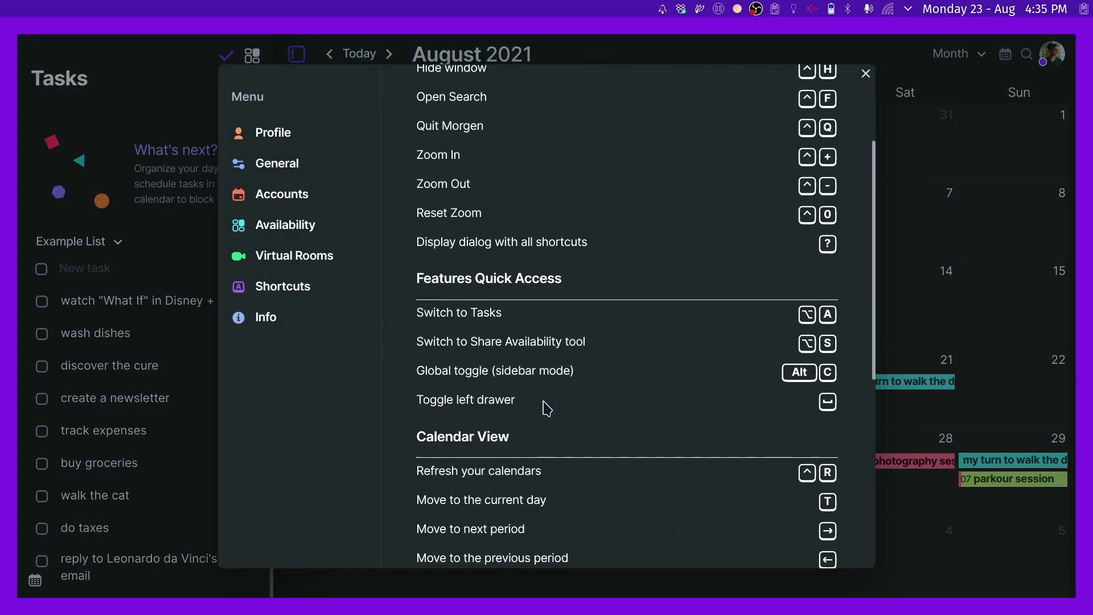
pyautogui.scroll(-3, 544, 404)
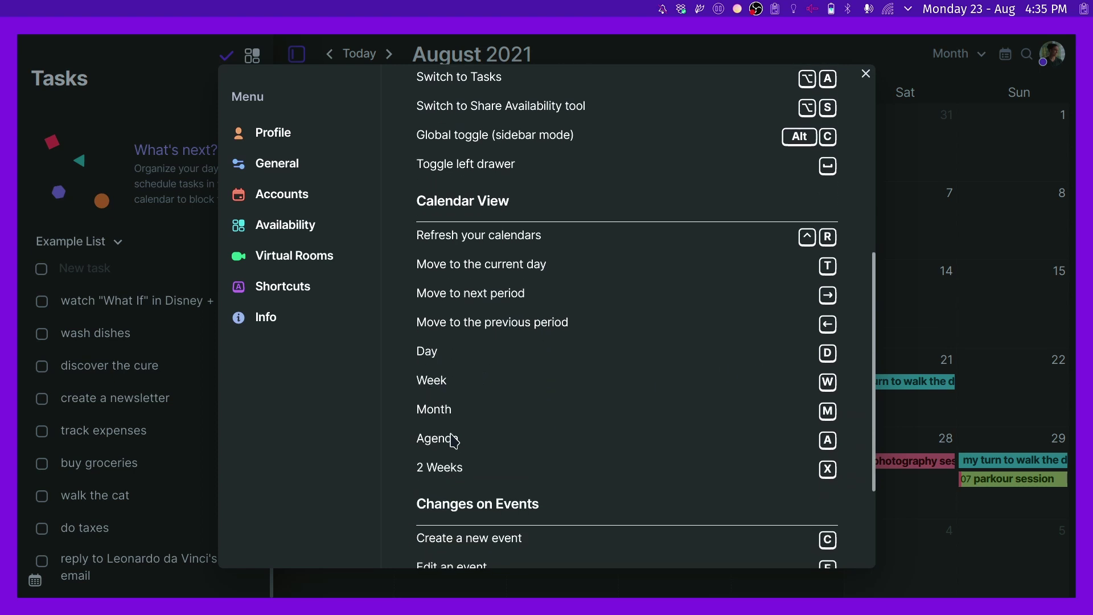
pyautogui.press('Escape')
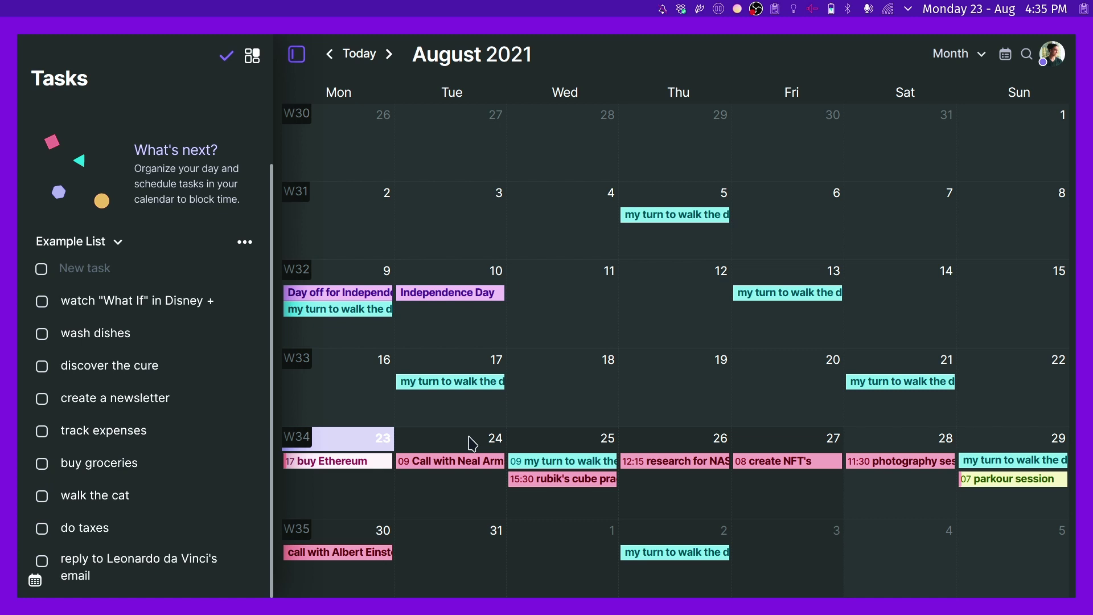
# Switch the calendar to the day view, inspect the "buy Ethereum" event's details, and close them without changes
pyautogui.press('d')
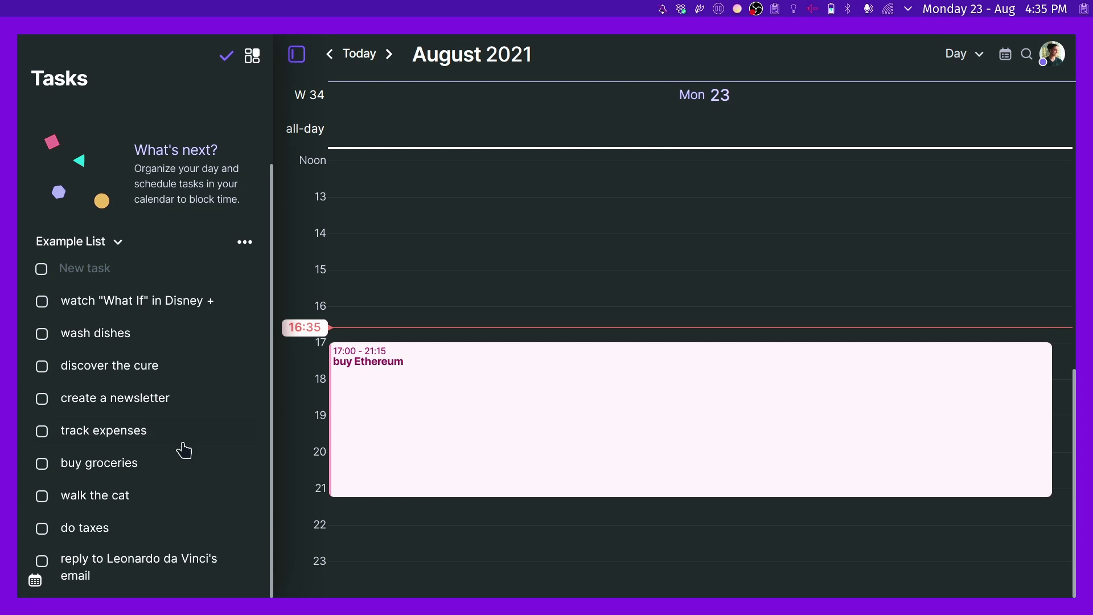
pyautogui.click(397, 432)
pyautogui.click(398, 433)
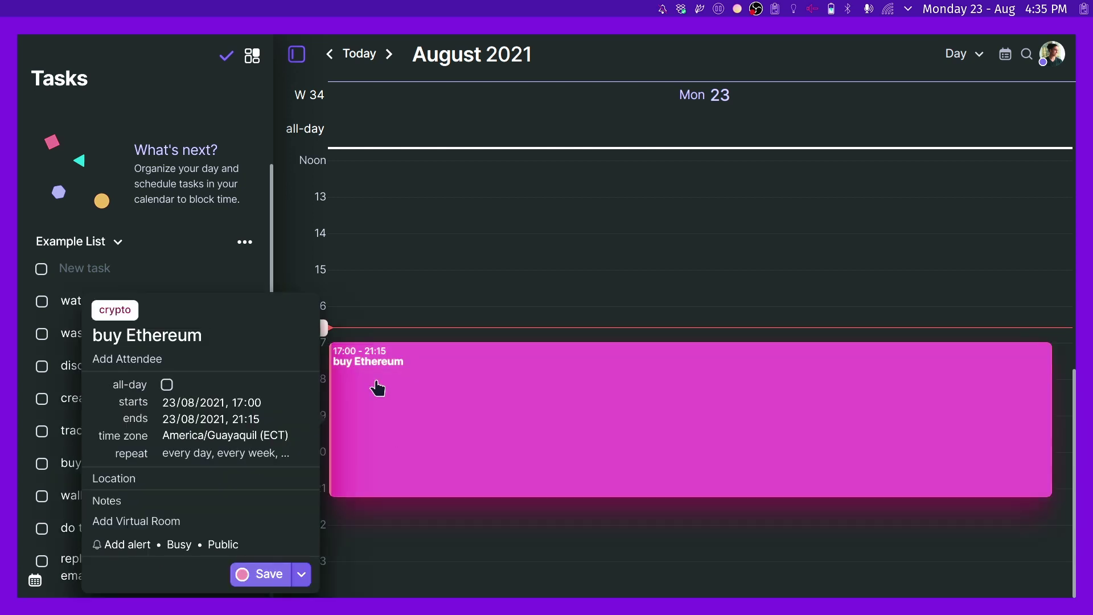
pyautogui.click(449, 293)
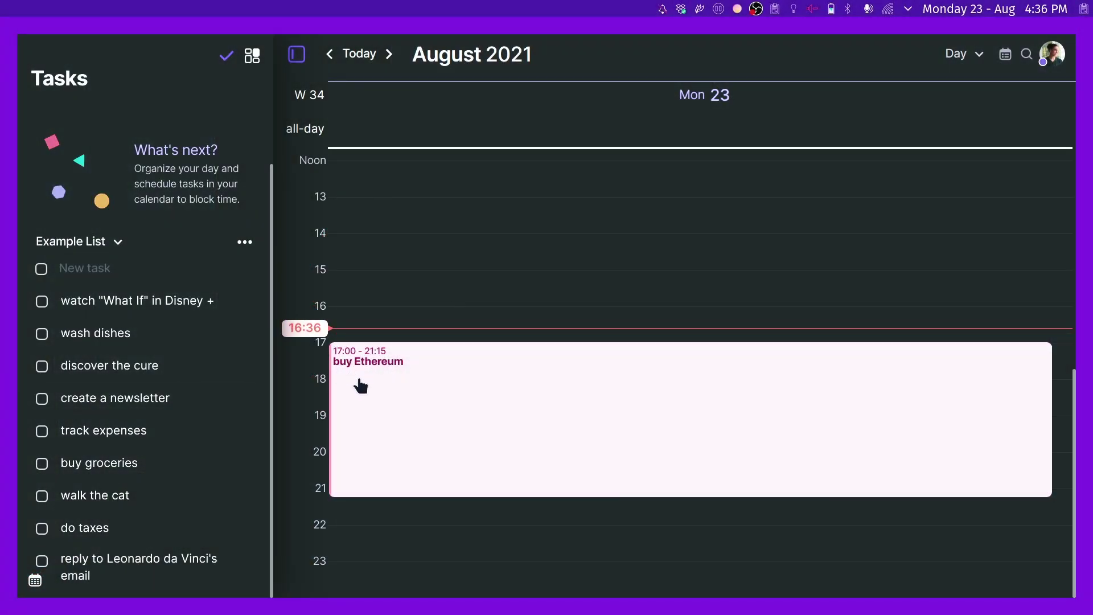
# Schedule the task watch "What If" in Disney + on Monday 23 from 21:45 to 22:45 and toggle its completion on and off
pyautogui.scroll(1, 117, 370)
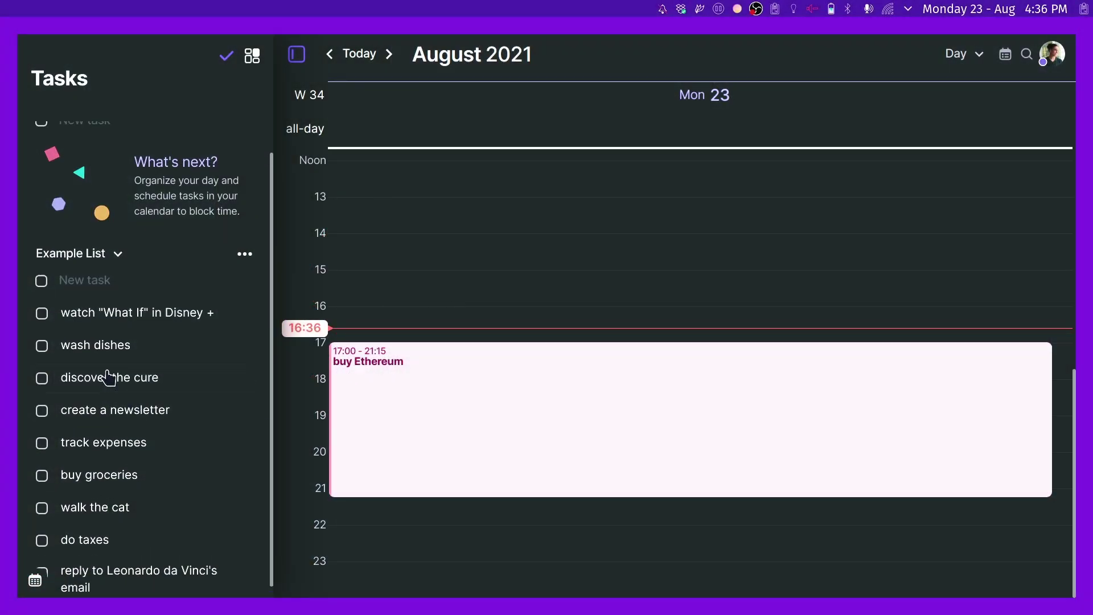
pyautogui.moveTo(286, 441); pyautogui.dragTo(362, 540)
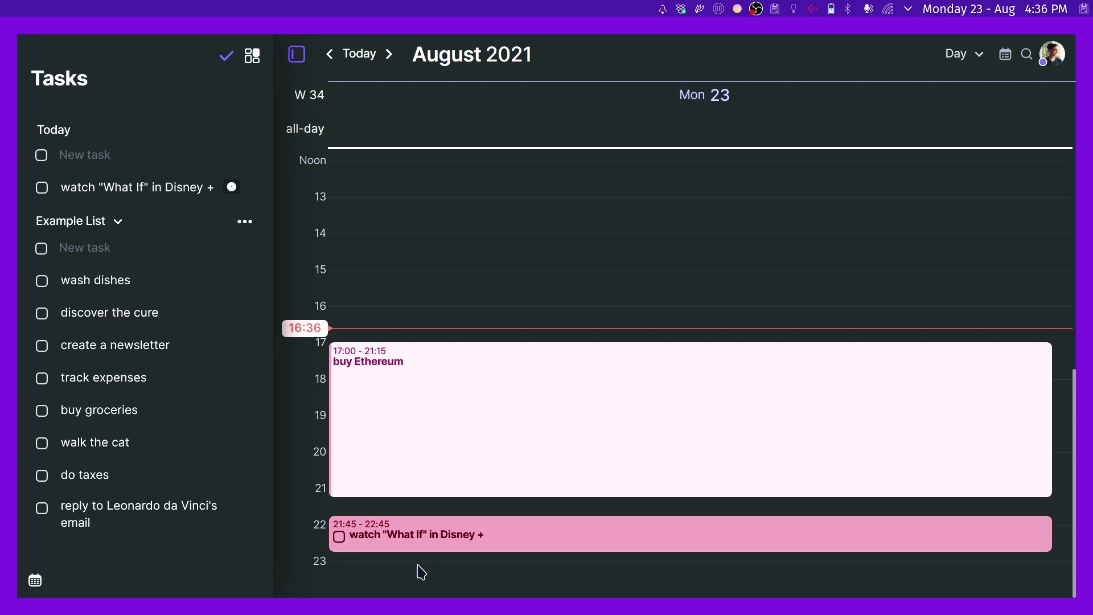
pyautogui.click(339, 537)
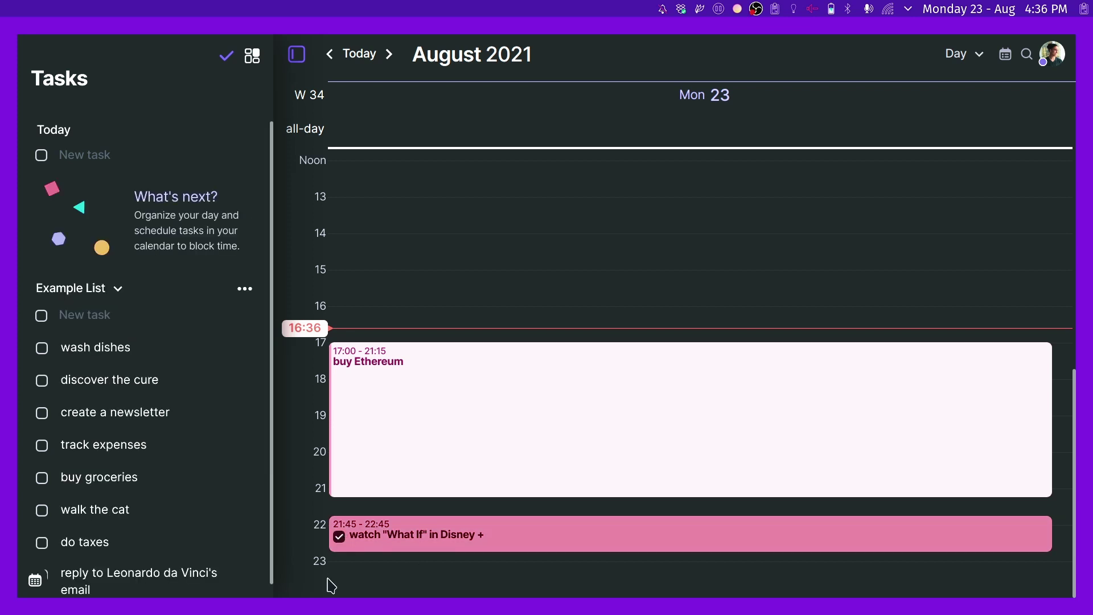
pyautogui.click(339, 537)
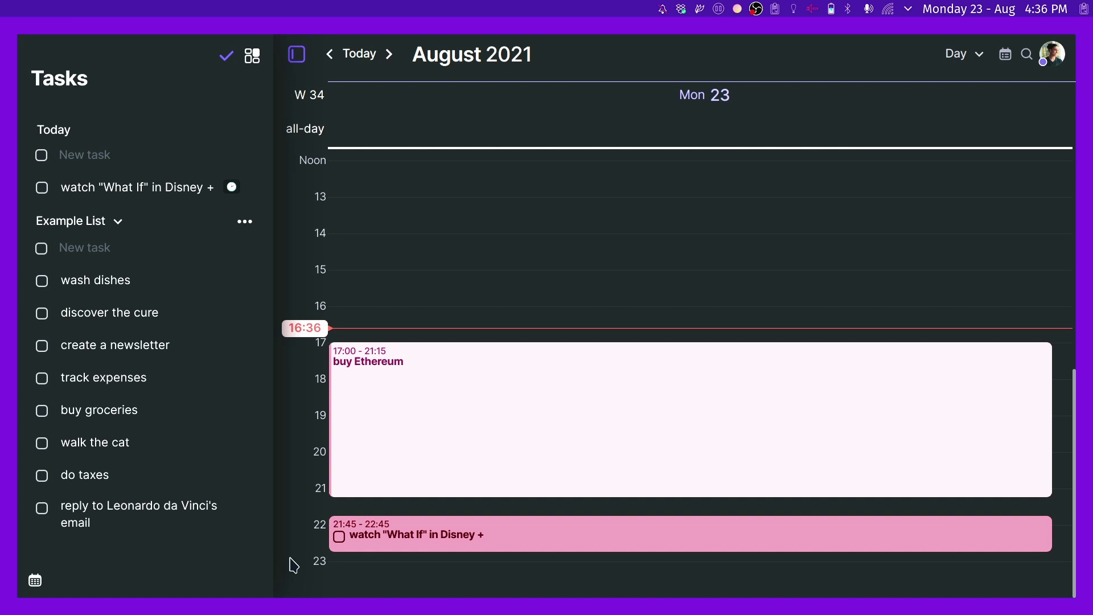
# Schedule the "create a newsletter" task in the week view on Tuesday 24 from 12:15 to 17:45
pyautogui.press('w')
pyautogui.scroll(5, 594, 410)
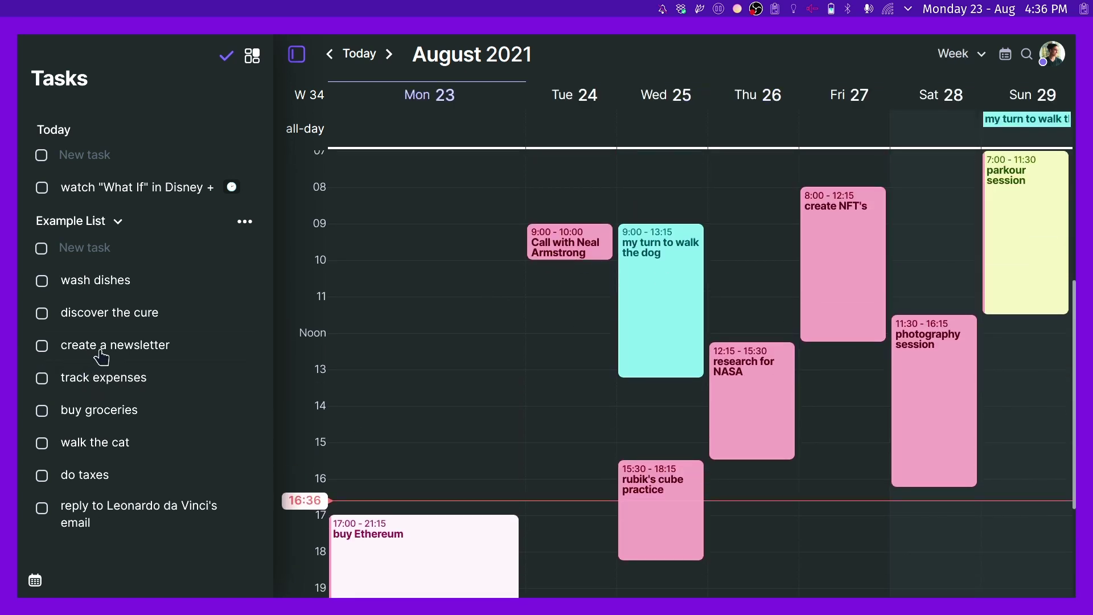
pyautogui.moveTo(143, 336); pyautogui.dragTo(583, 545)
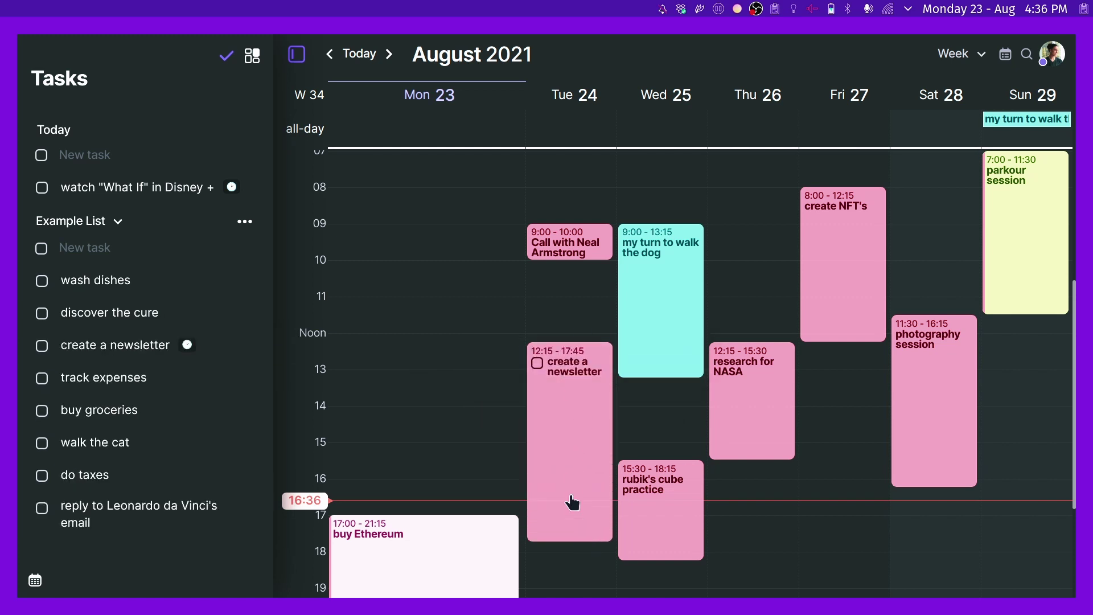
# Add a new tag "business" to the "create newsletter" event on Tuesday 24, 12:00 to 17:15, and save the event
pyautogui.click(557, 446)
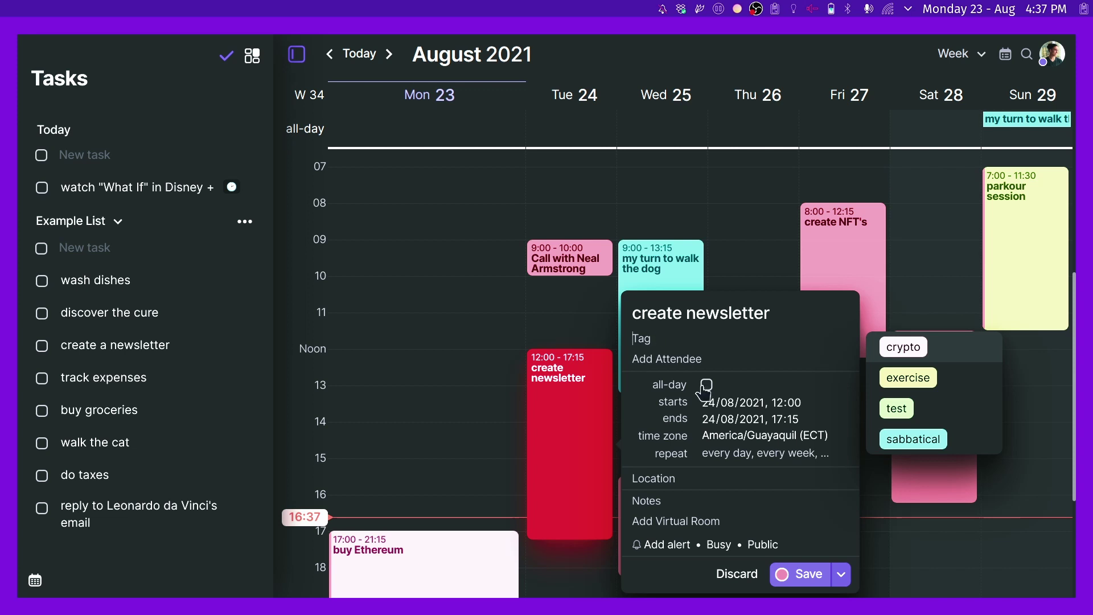
pyautogui.write('business')
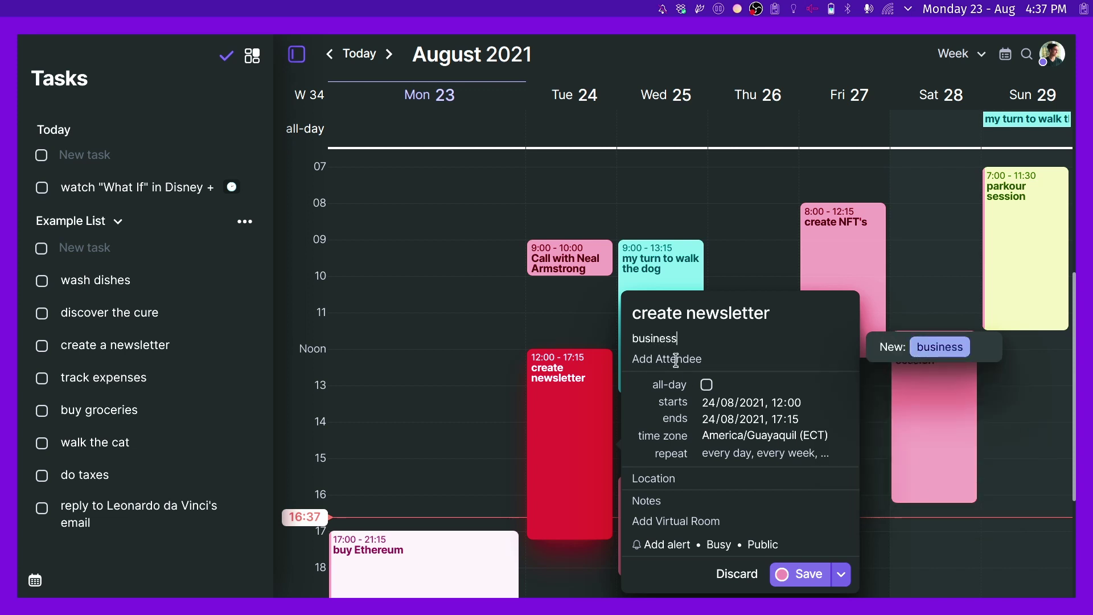
pyautogui.press('Return')
pyautogui.click(524, 327)
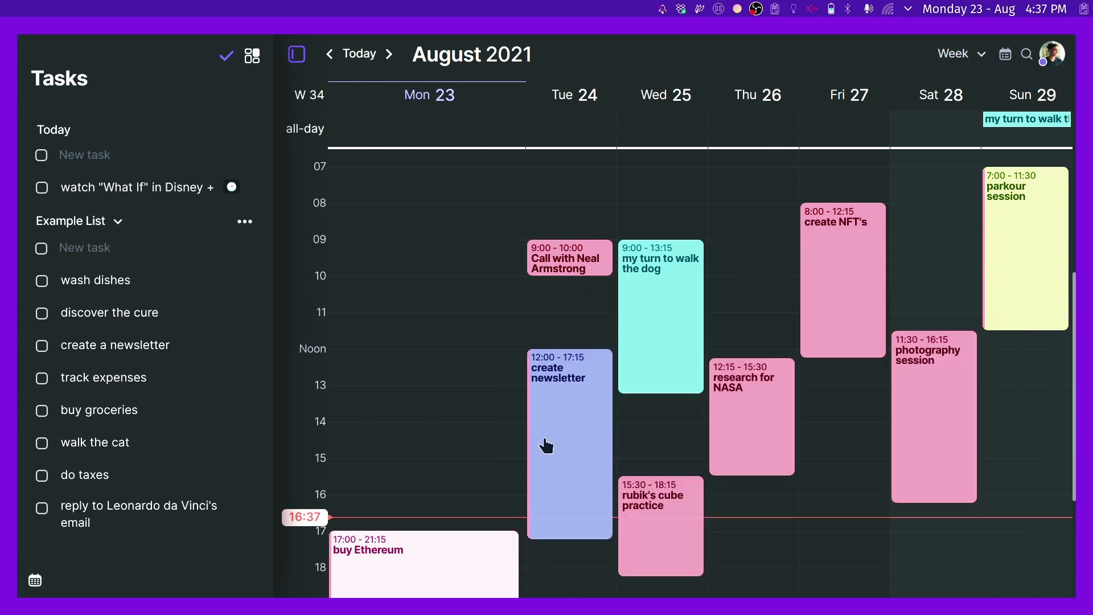
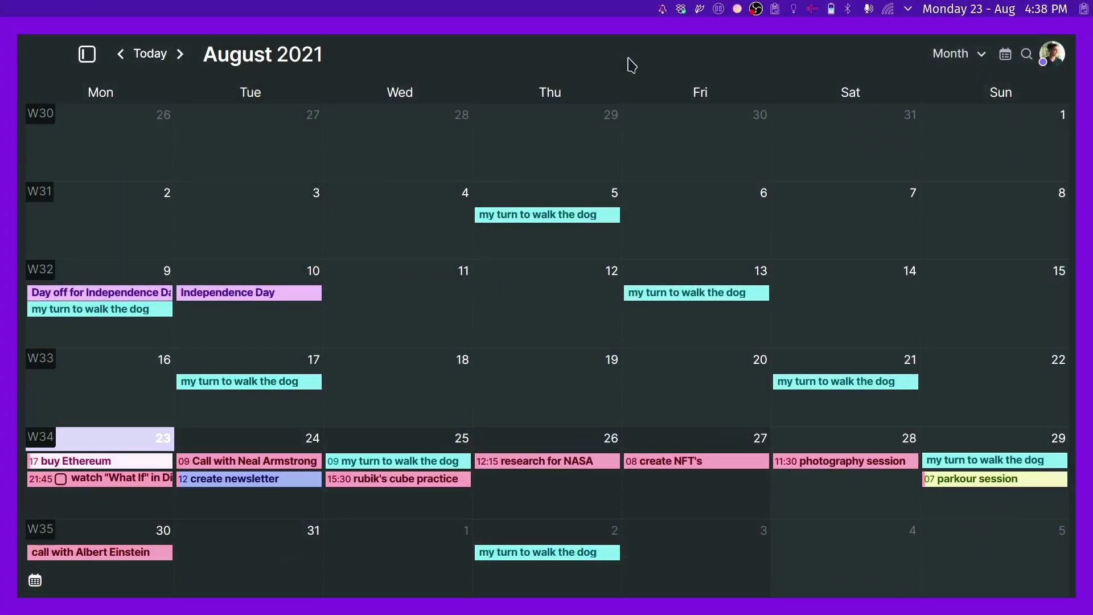
# Review the upcoming events in the agenda view and return to the month view
pyautogui.press('a')
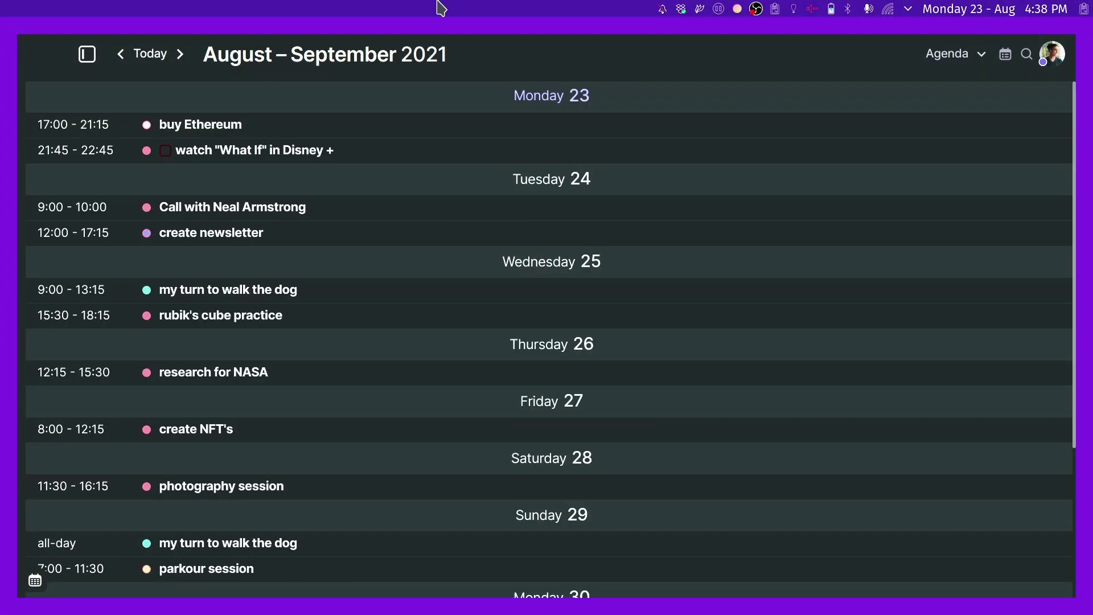
pyautogui.scroll(-3, 410, 361)
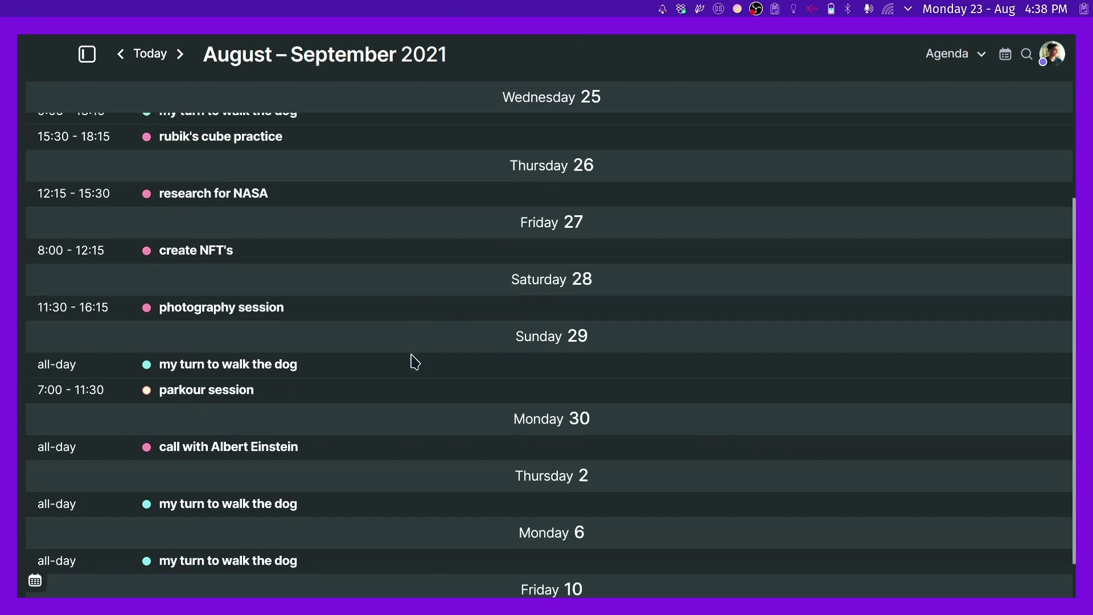
pyautogui.scroll(3, 410, 361)
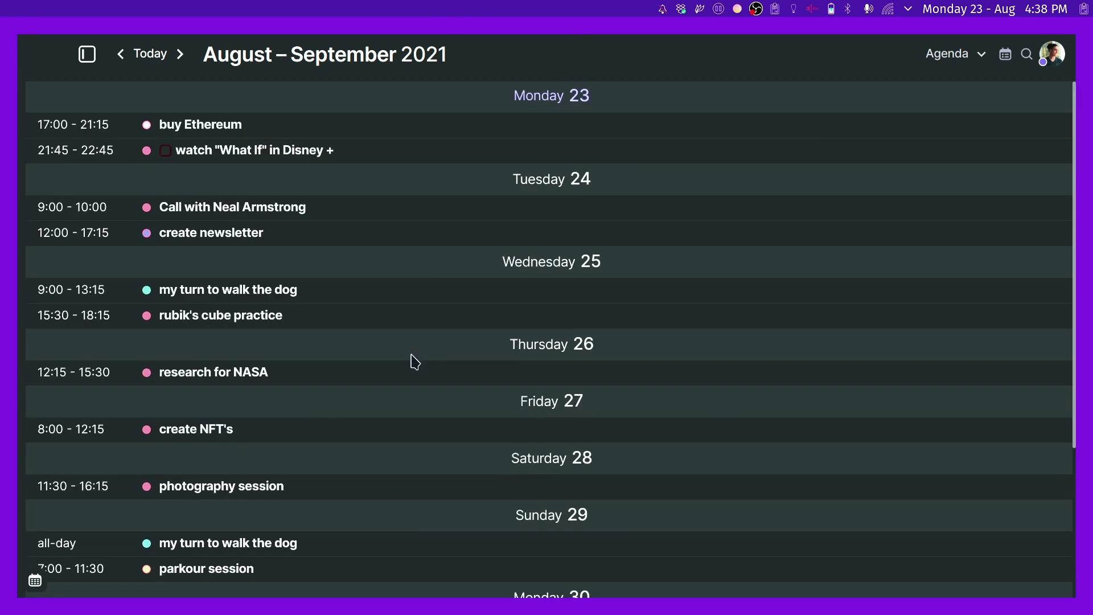
pyautogui.press('m')
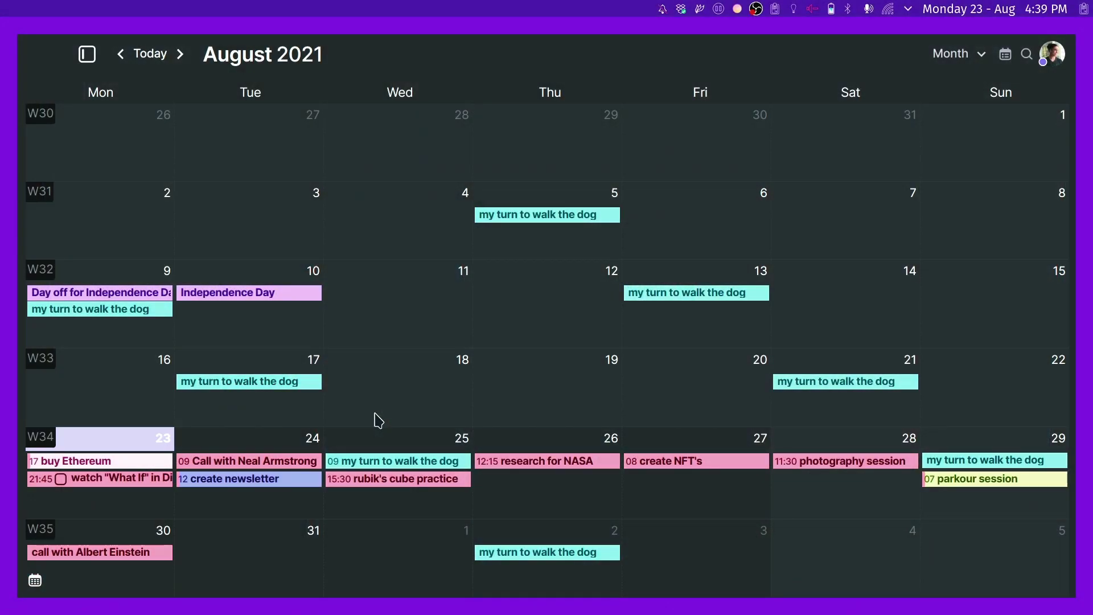
# Look through the full list of keyboard shortcuts, including the General, Features Quick Access and Calendar View sections, and close it
pyautogui.press('?')
pyautogui.scroll(-7, 561, 449)
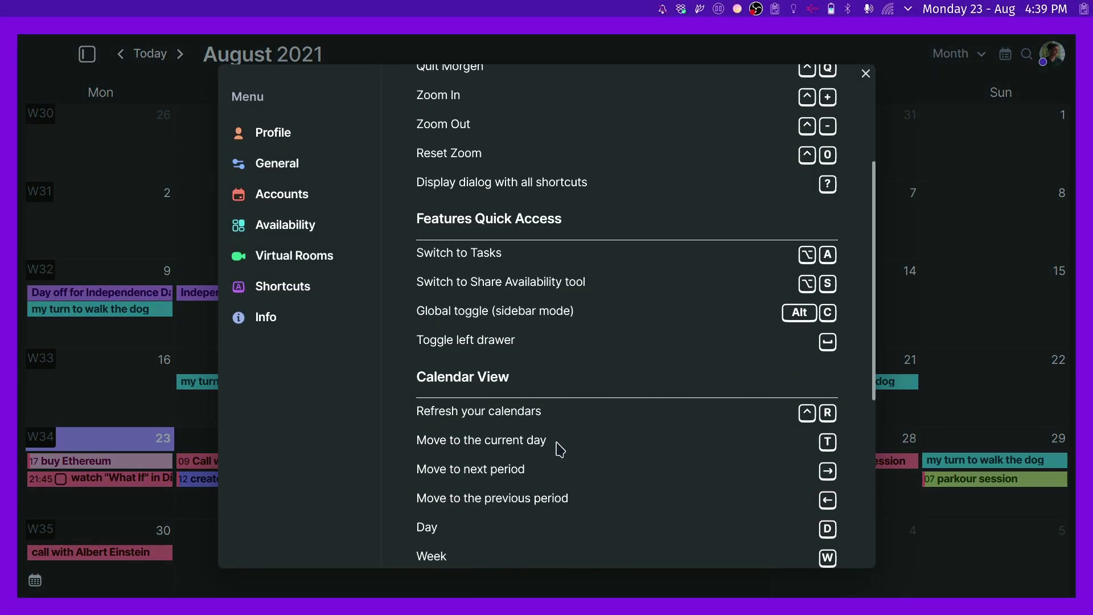
pyautogui.scroll(7, 560, 450)
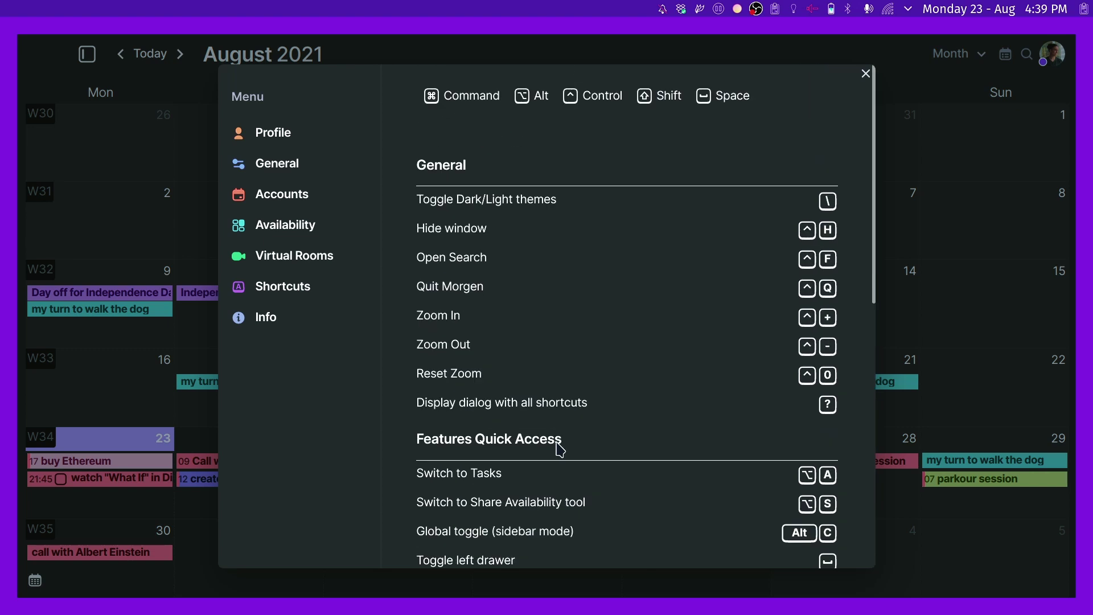
pyautogui.press('Escape')
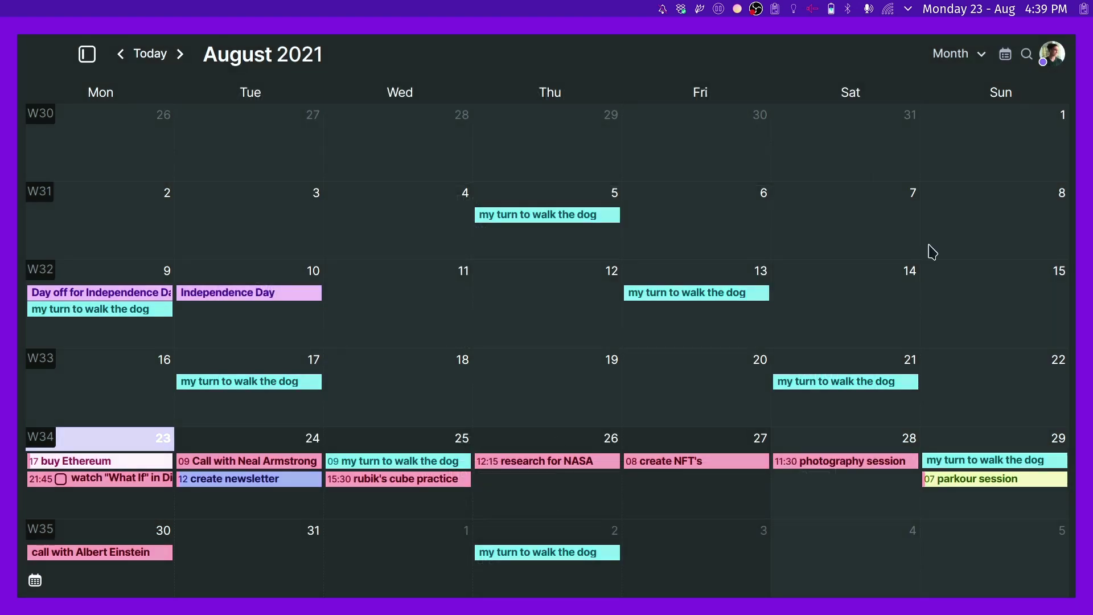
# Hide the Morgen Demo calendar from the month view
pyautogui.click(1005, 56)
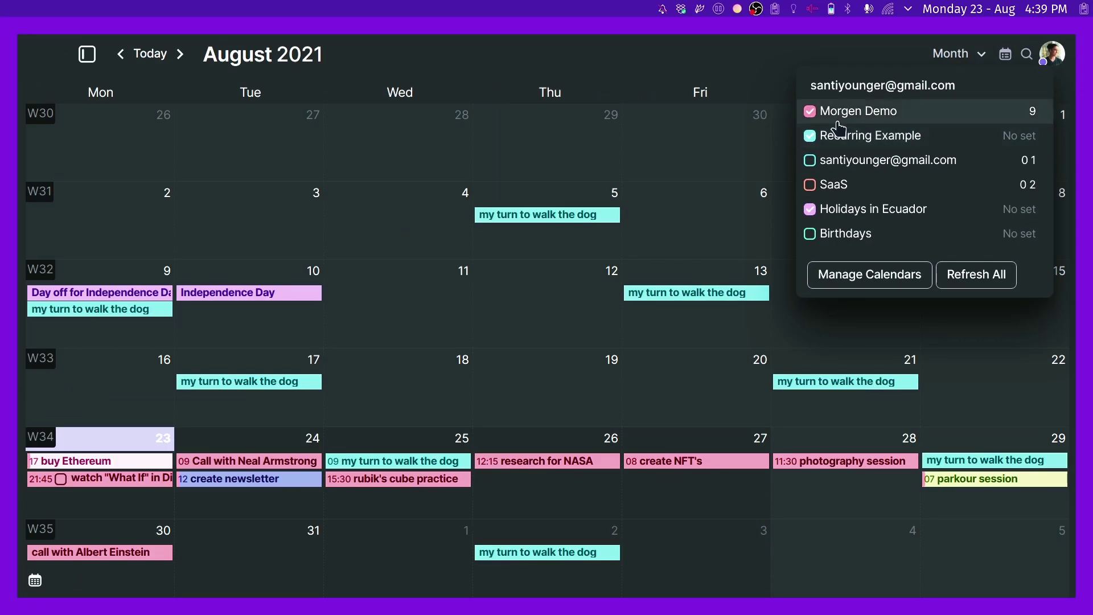
pyautogui.click(809, 112)
pyautogui.click(622, 200)
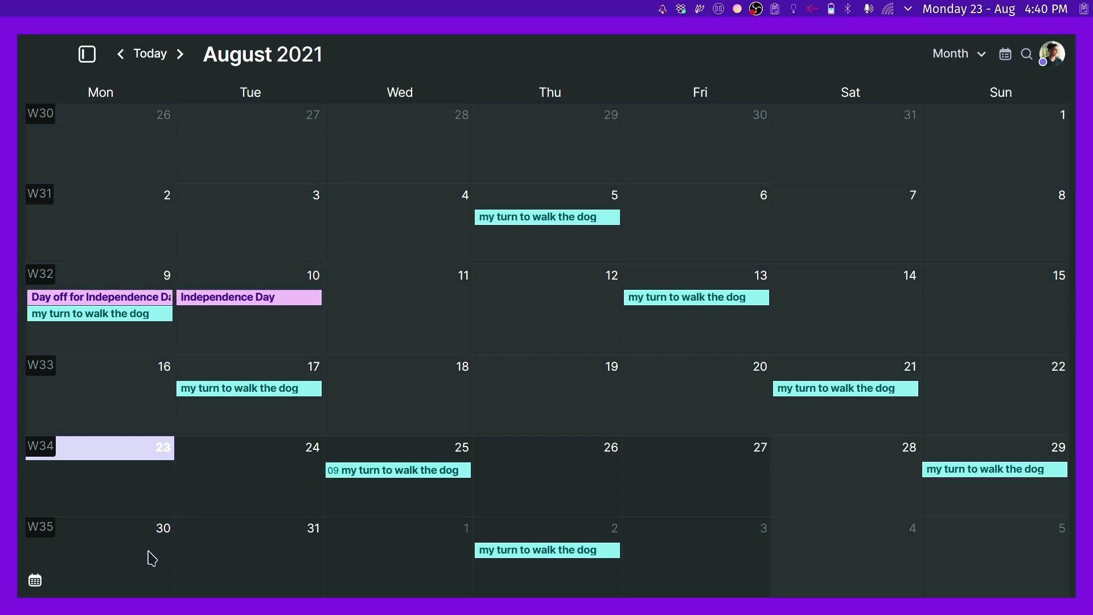
# Create an all-day event "sabbatical week" from 30/08/2021 to 05/09/2021 in the Recurring Example calendar and save it
pyautogui.moveTo(152, 558); pyautogui.dragTo(1004, 603)
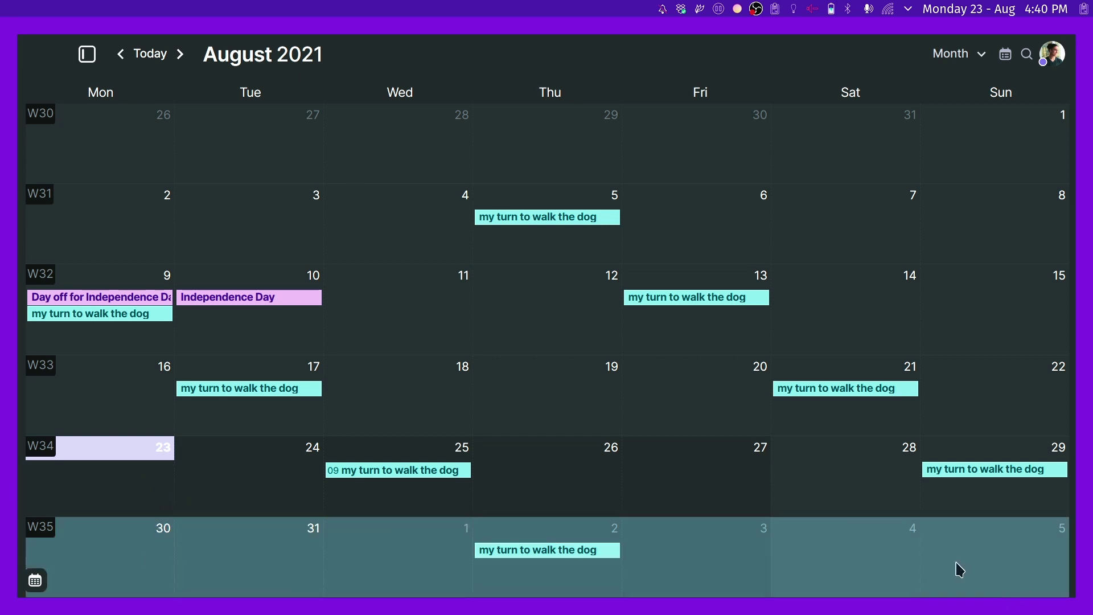
pyautogui.moveTo(960, 569); pyautogui.dragTo(961, 570)
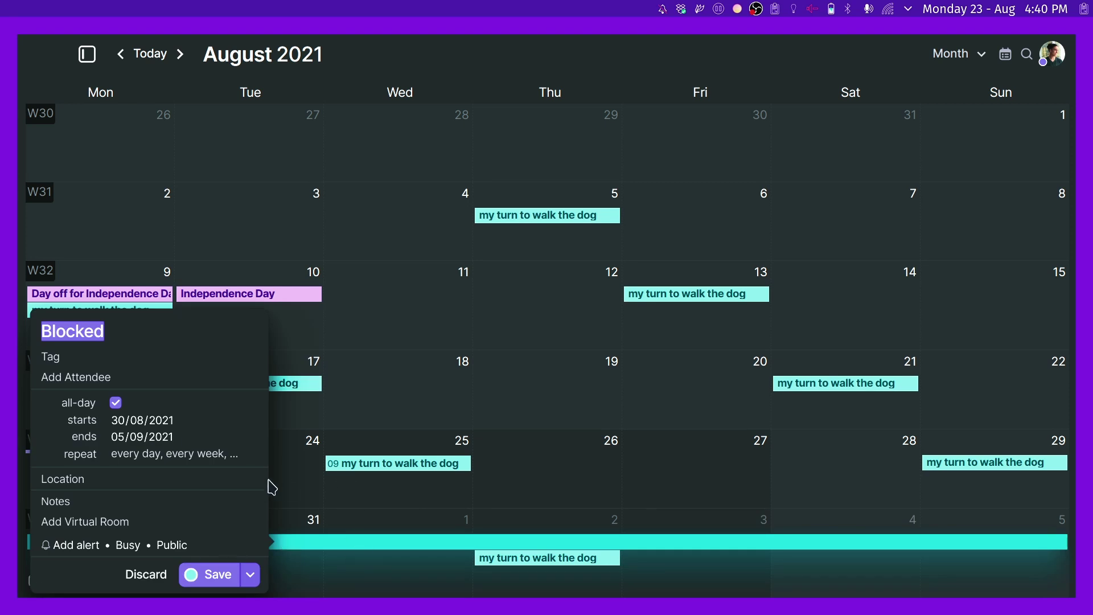
pyautogui.write('sabbatical week')
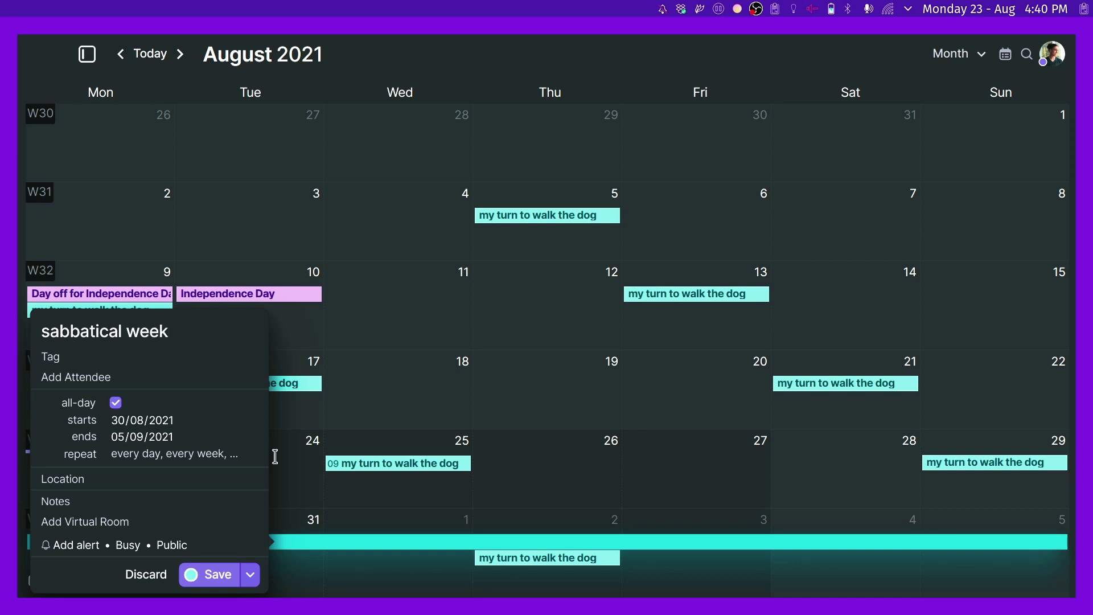
pyautogui.click(251, 574)
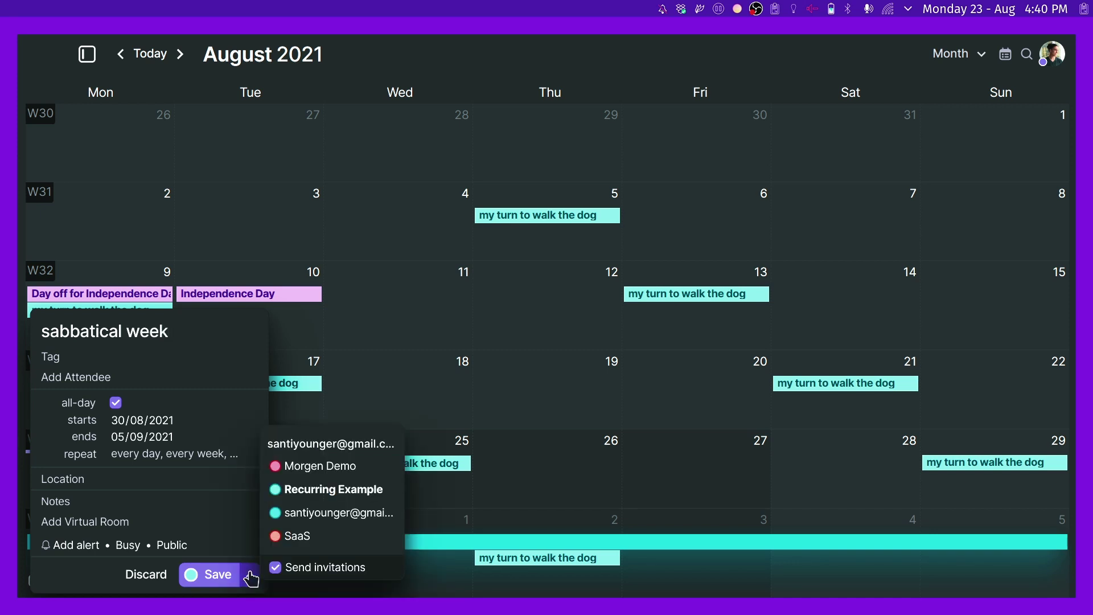
pyautogui.click(311, 500)
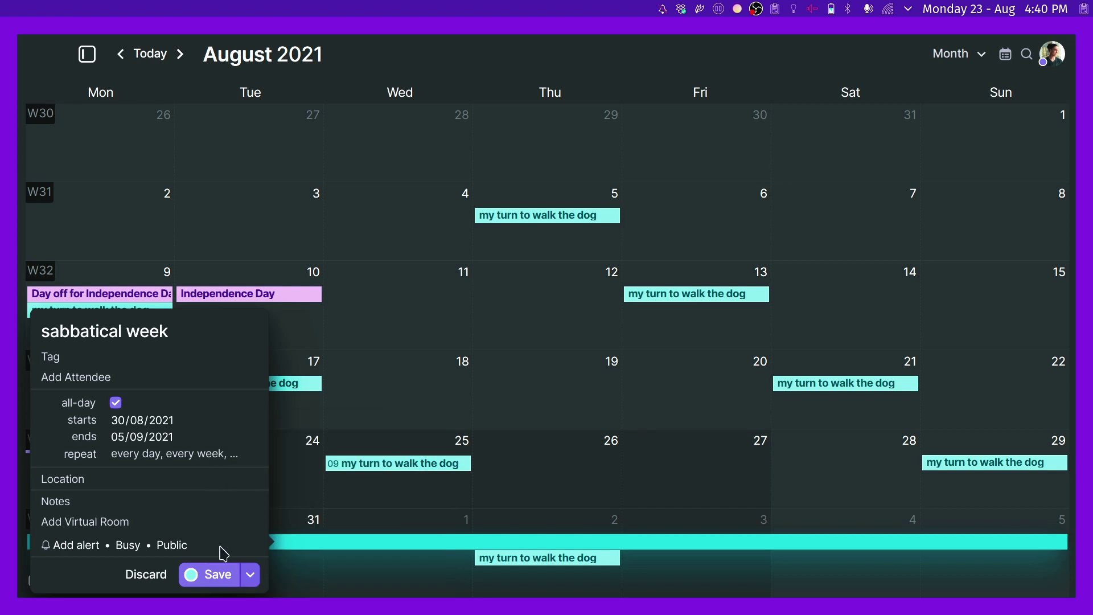
pyautogui.click(210, 576)
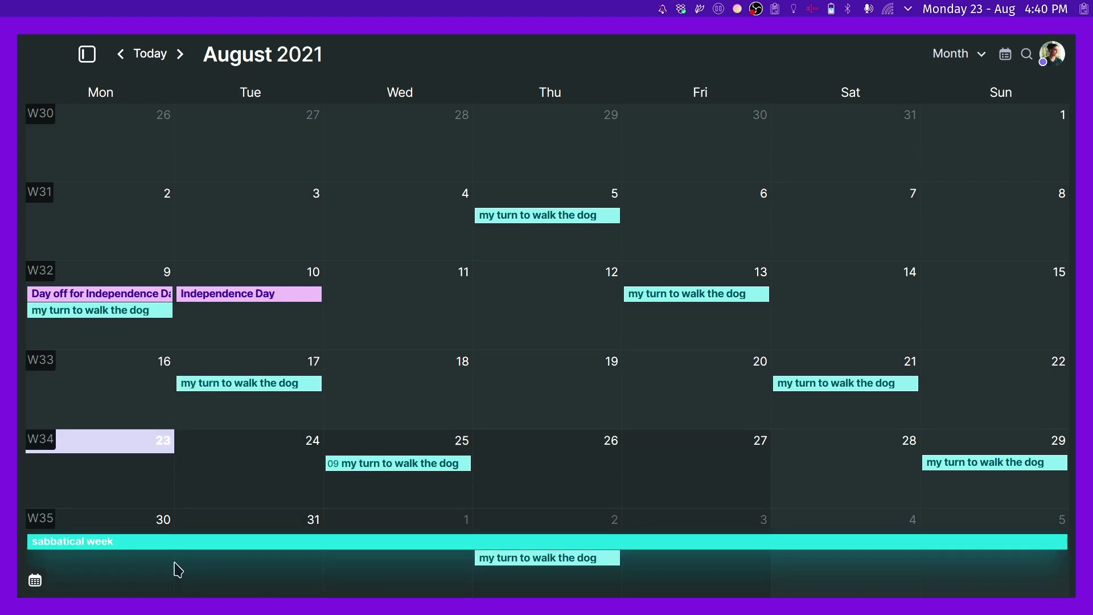
# Add a new tag "rest" to the "sabbatical week" event and close its details
pyautogui.click(138, 551)
pyautogui.click(57, 357)
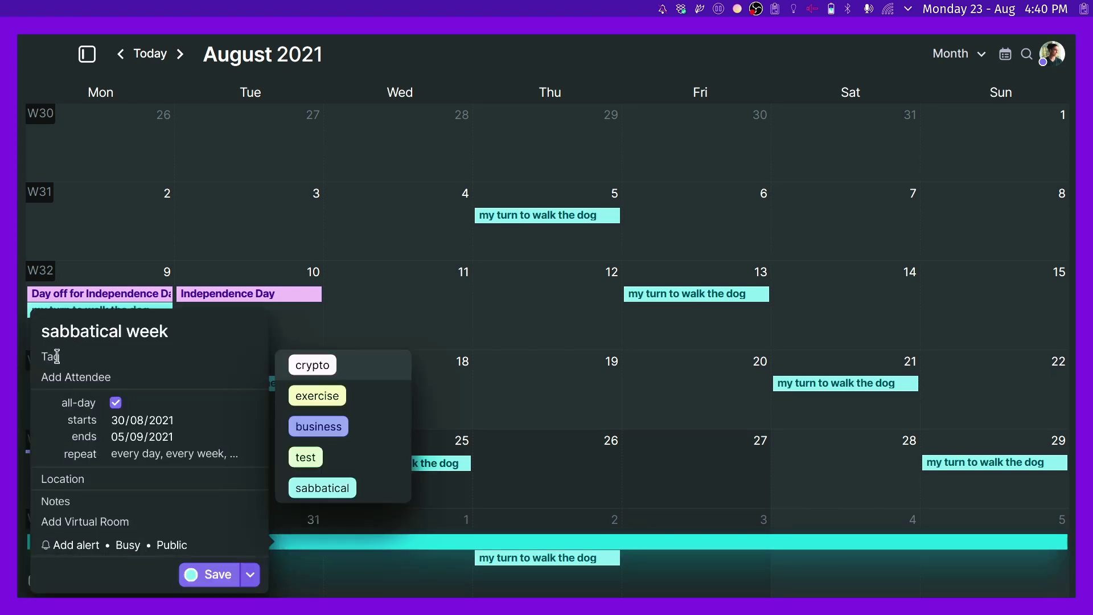
pyautogui.write('rest')
pyautogui.press('Return')
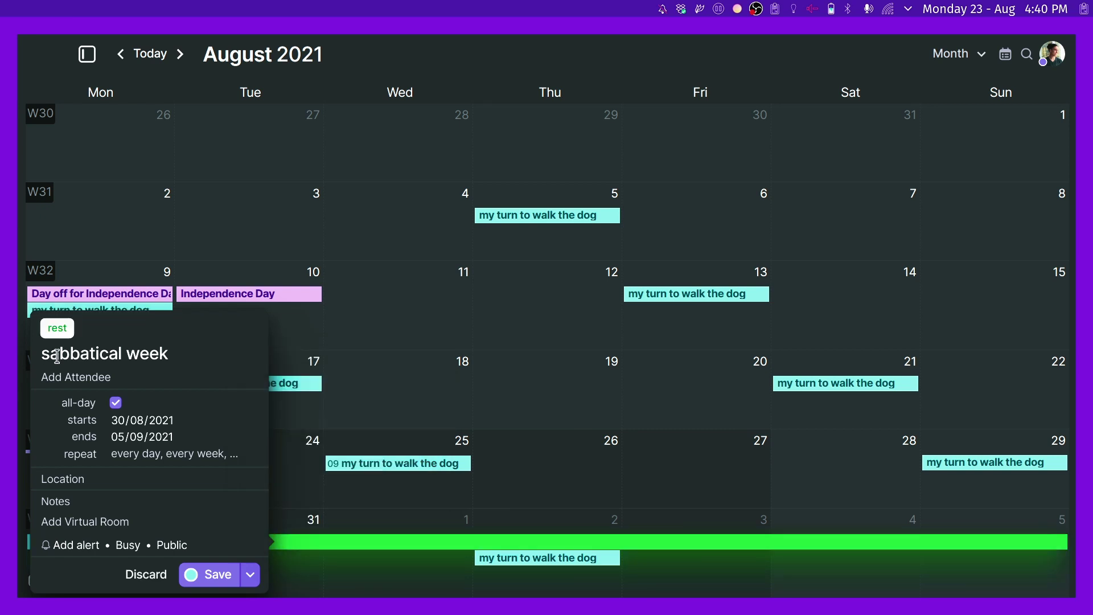
pyautogui.click(313, 522)
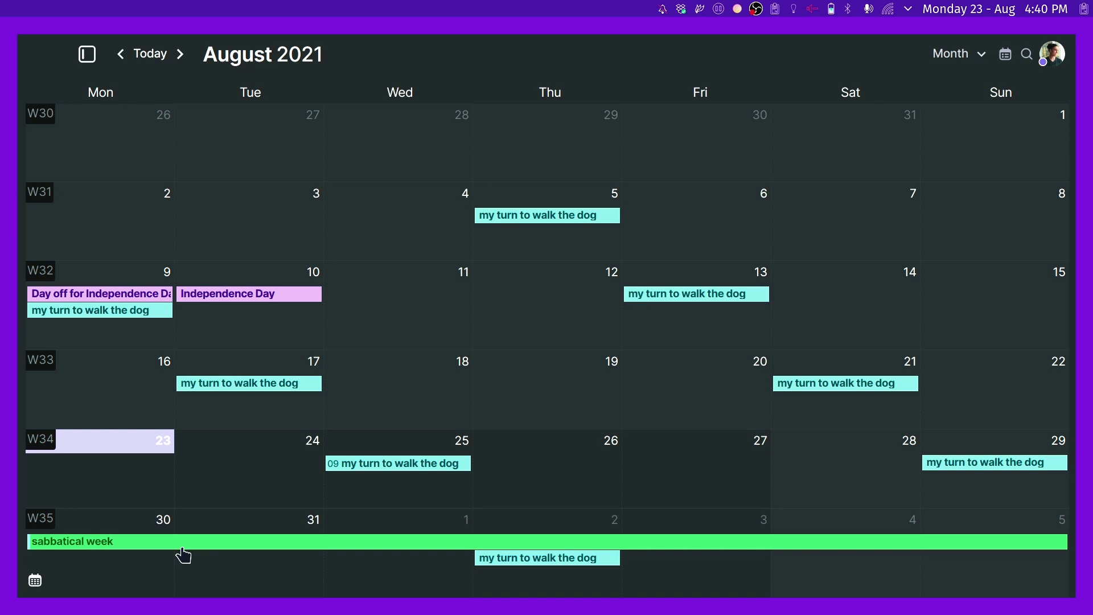
# Set the "sabbatical week" event to repeat every 7 weeks and save it
pyautogui.doubleClick(184, 556)
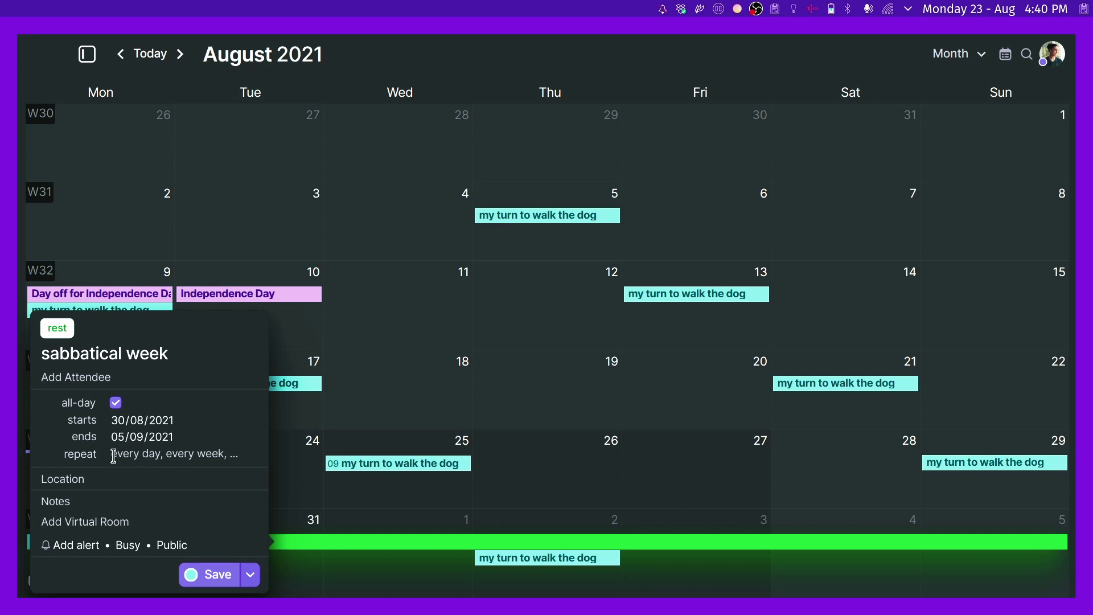
pyautogui.click(114, 455)
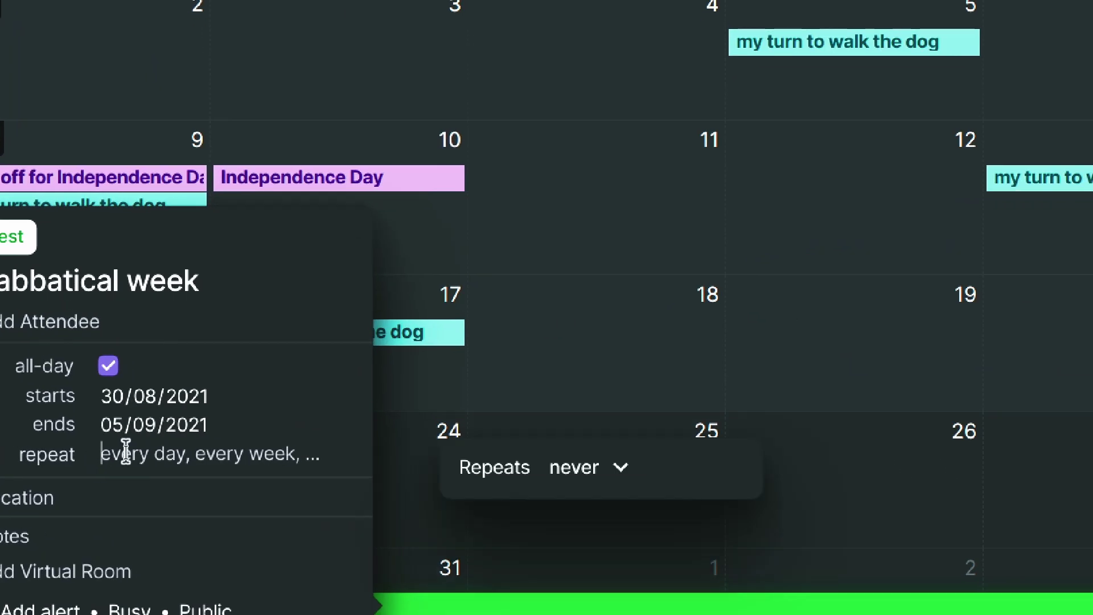
pyautogui.write('every 7 w')
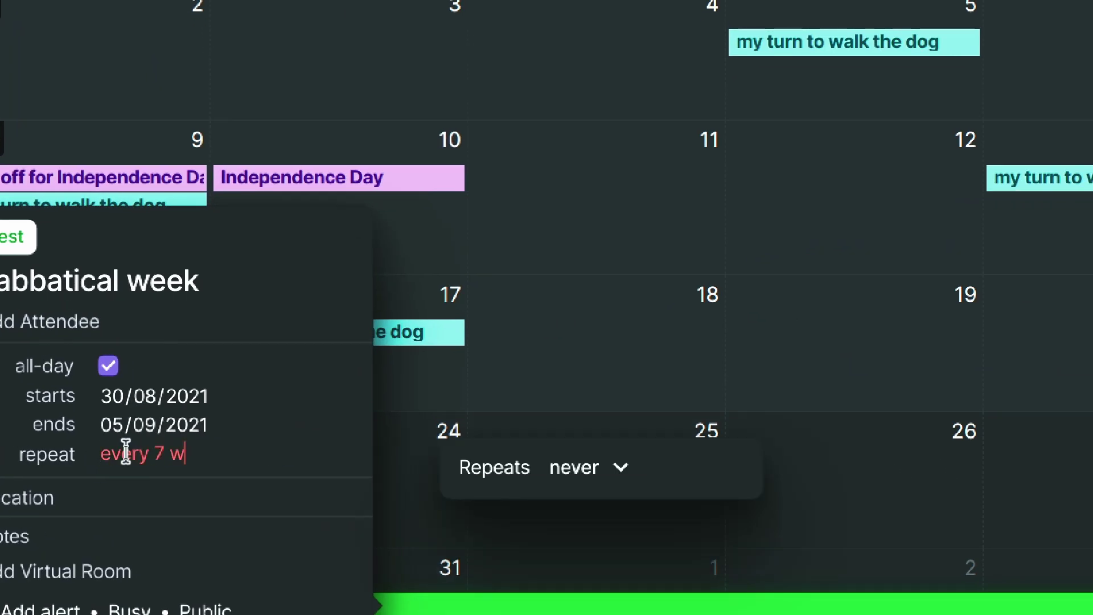
pyautogui.write('eeks')
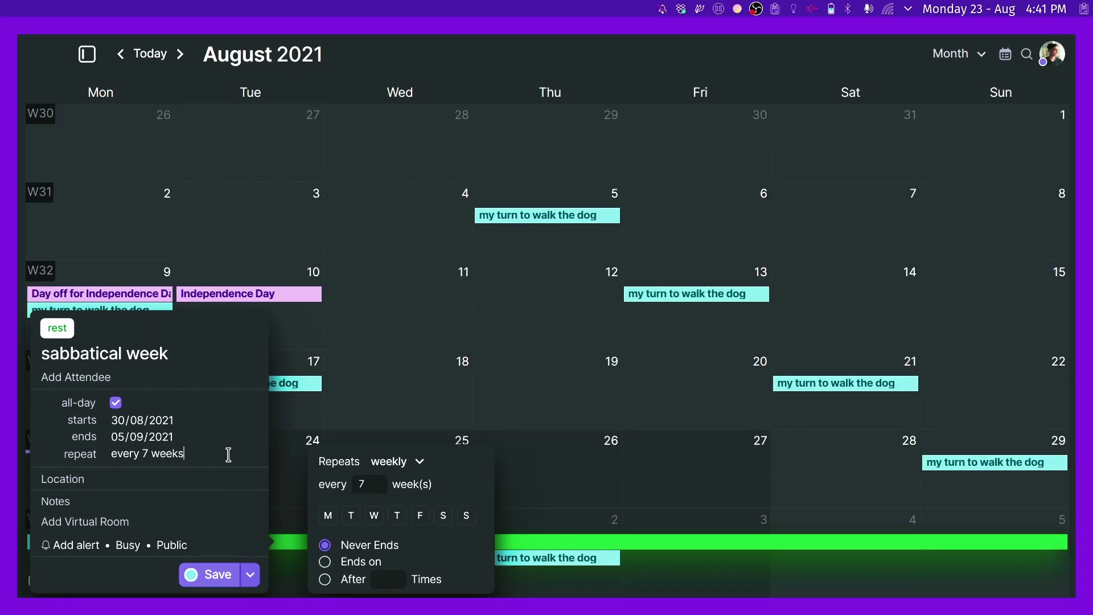
pyautogui.click(200, 473)
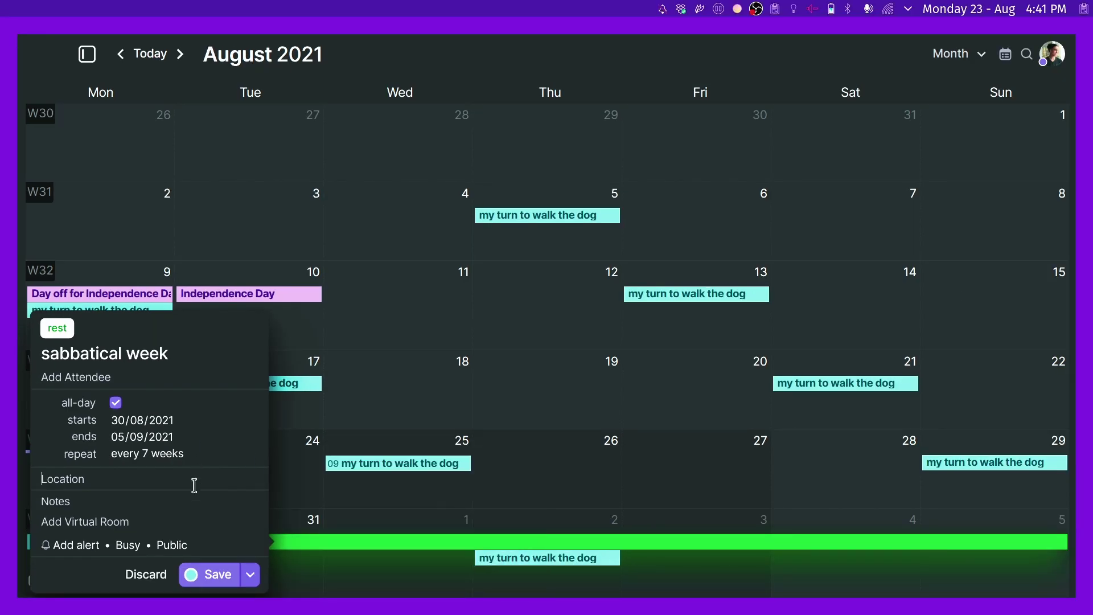
pyautogui.click(197, 574)
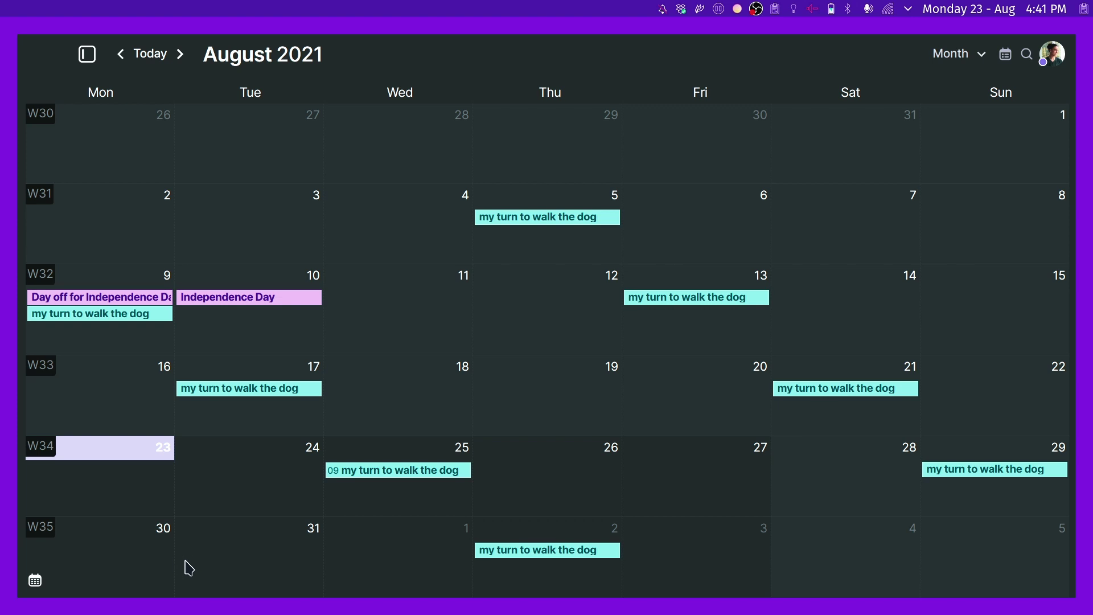
# Check the recurring "sabbatical week" events across September and October 2021, and return to August
pyautogui.scroll(-3, 194, 572)
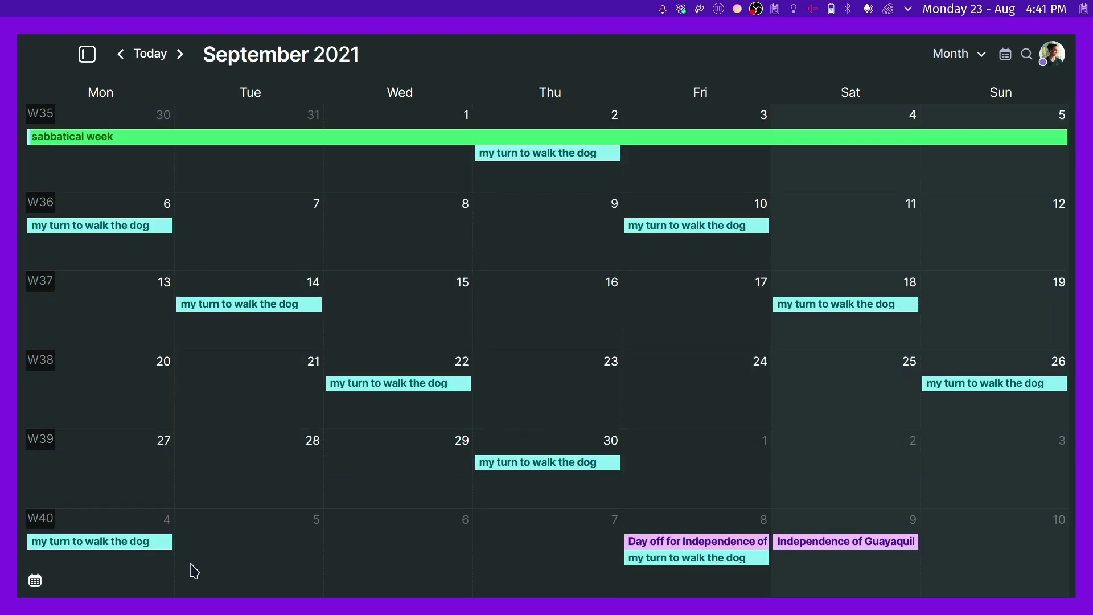
pyautogui.scroll(1, 194, 571)
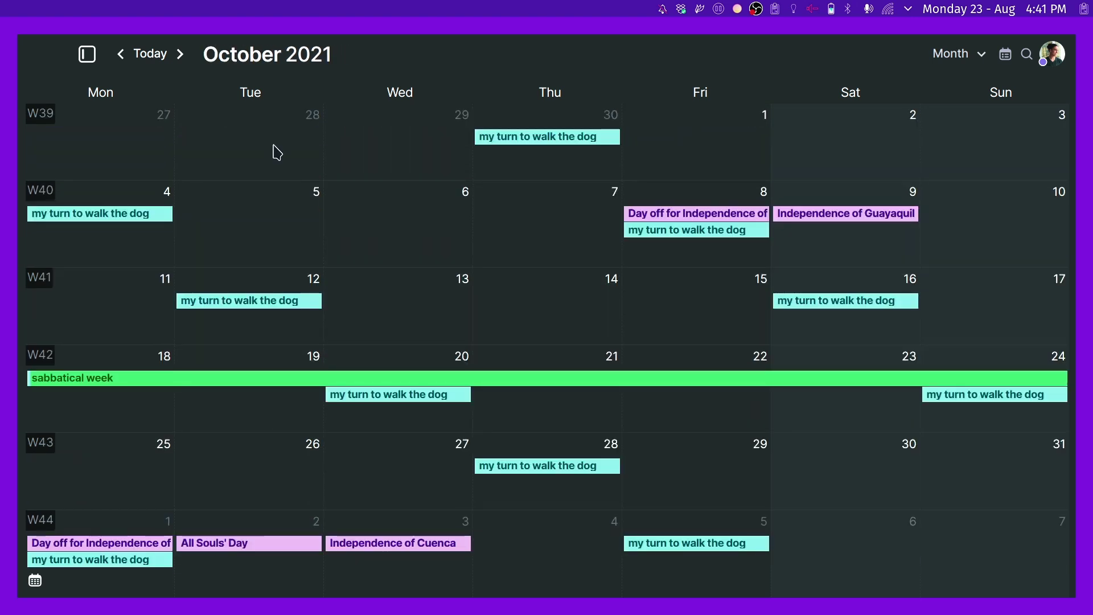
pyautogui.scroll(1, 232, 67)
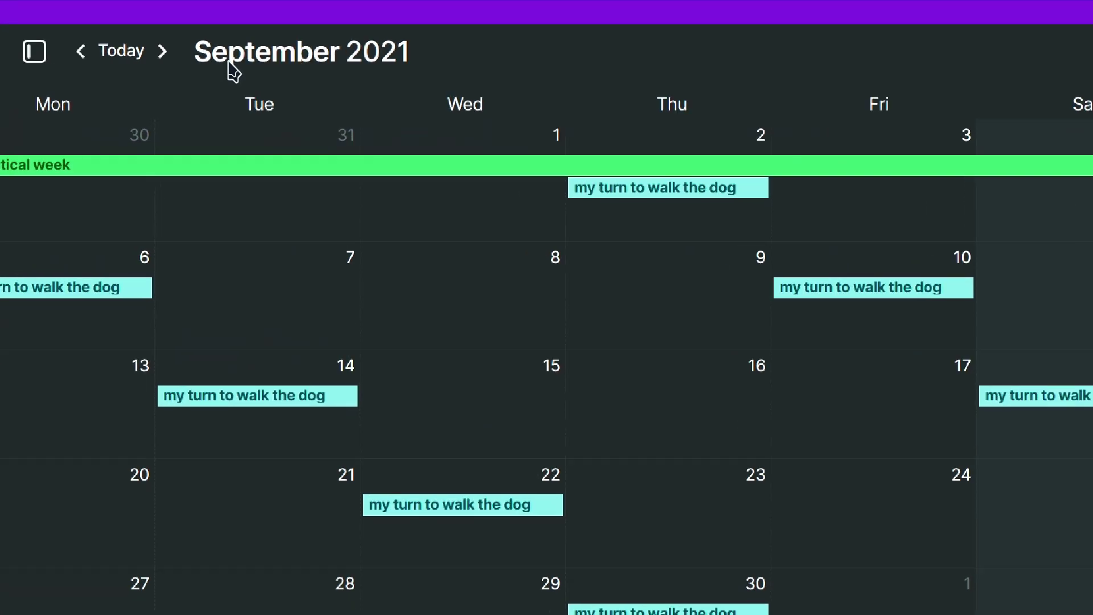
pyautogui.scroll(-1, 232, 67)
pyautogui.scroll(1, 231, 67)
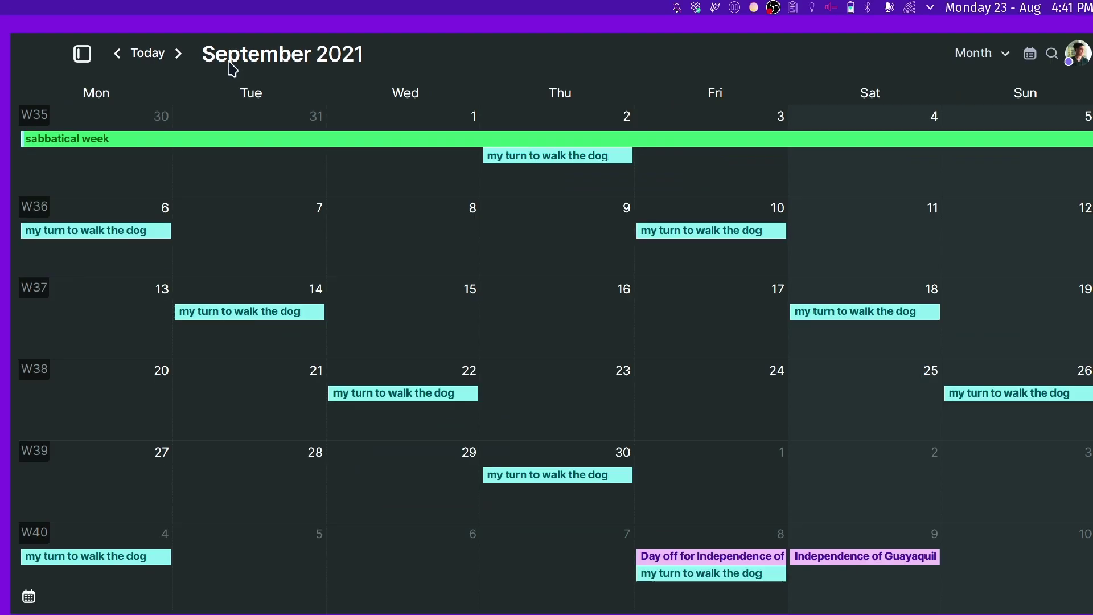
pyautogui.scroll(1, 296, 232)
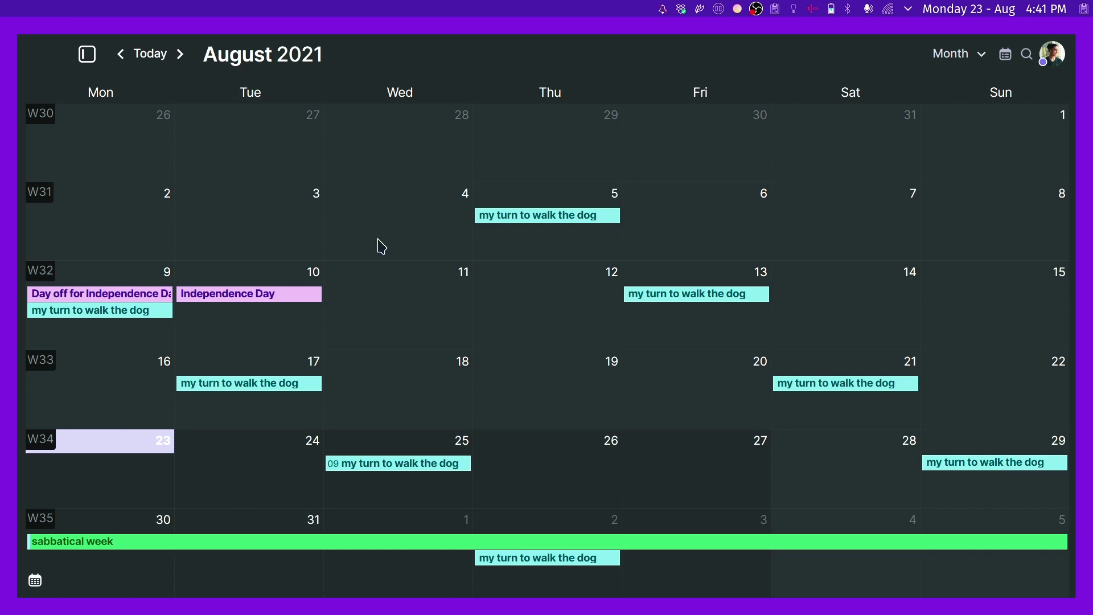
# Inspect the repeat setting of the "my turn to walk the dog" event on August 5 and close its details
pyautogui.click(536, 217)
pyautogui.click(536, 216)
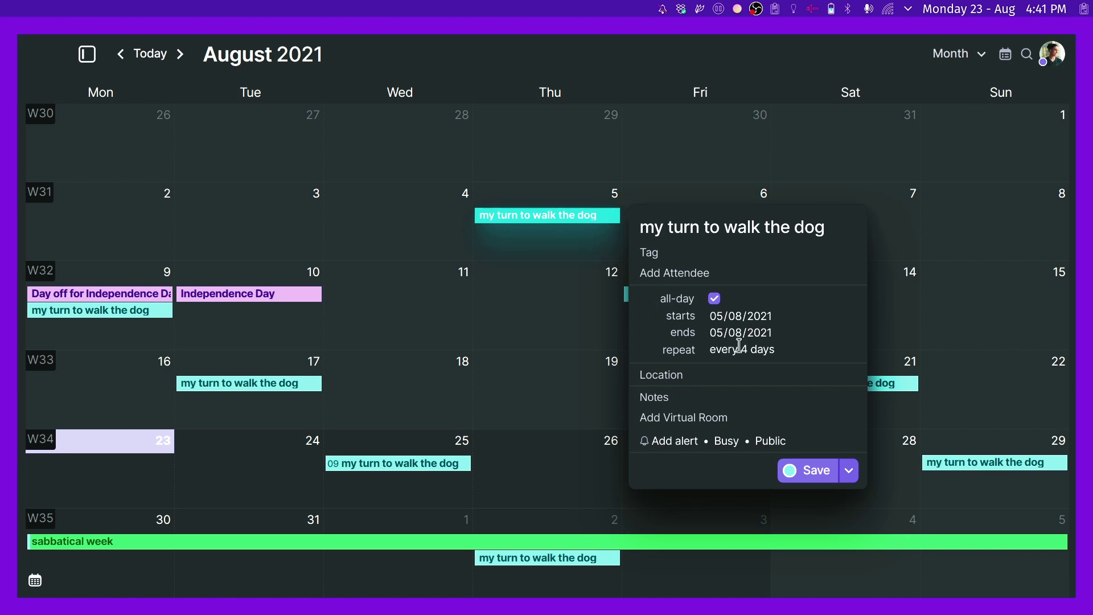
pyautogui.click(558, 251)
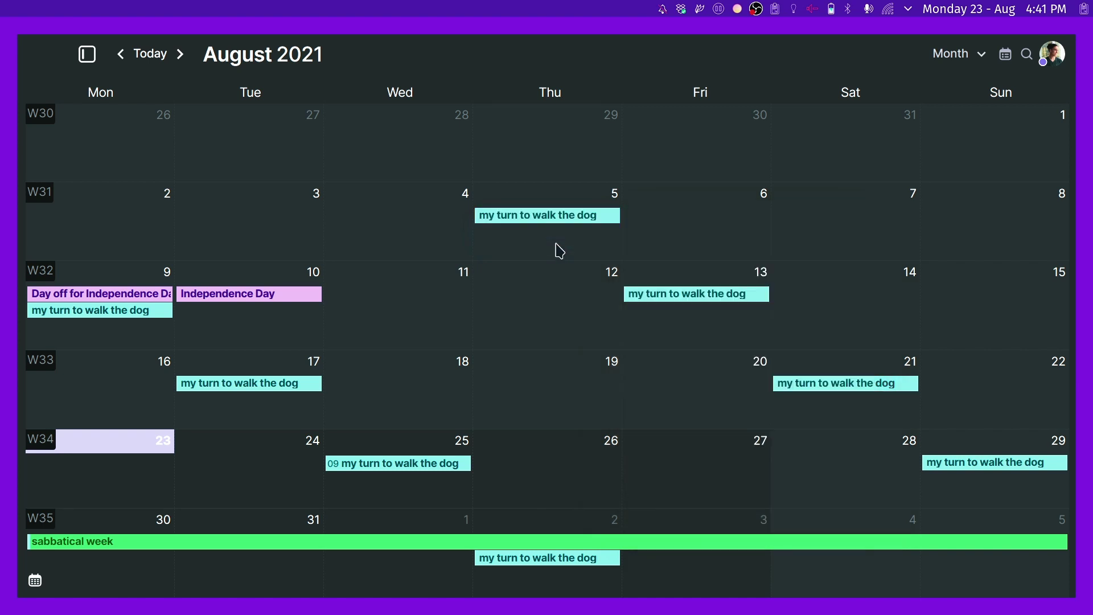
# Show the Morgen Demo calendar's events in the month view again
pyautogui.click(1006, 55)
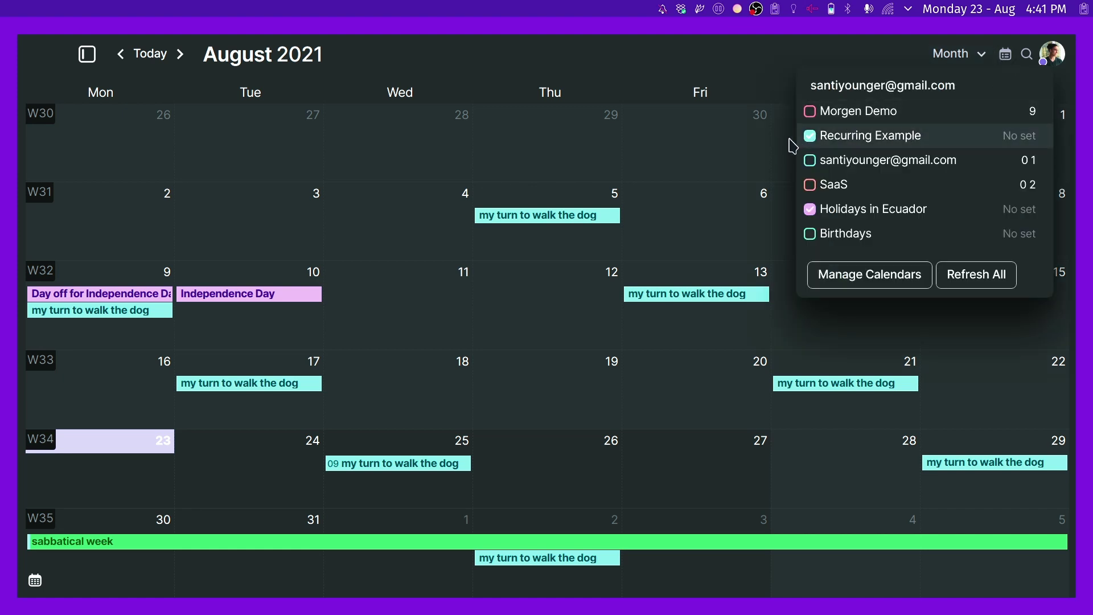
pyautogui.click(810, 112)
pyautogui.click(732, 68)
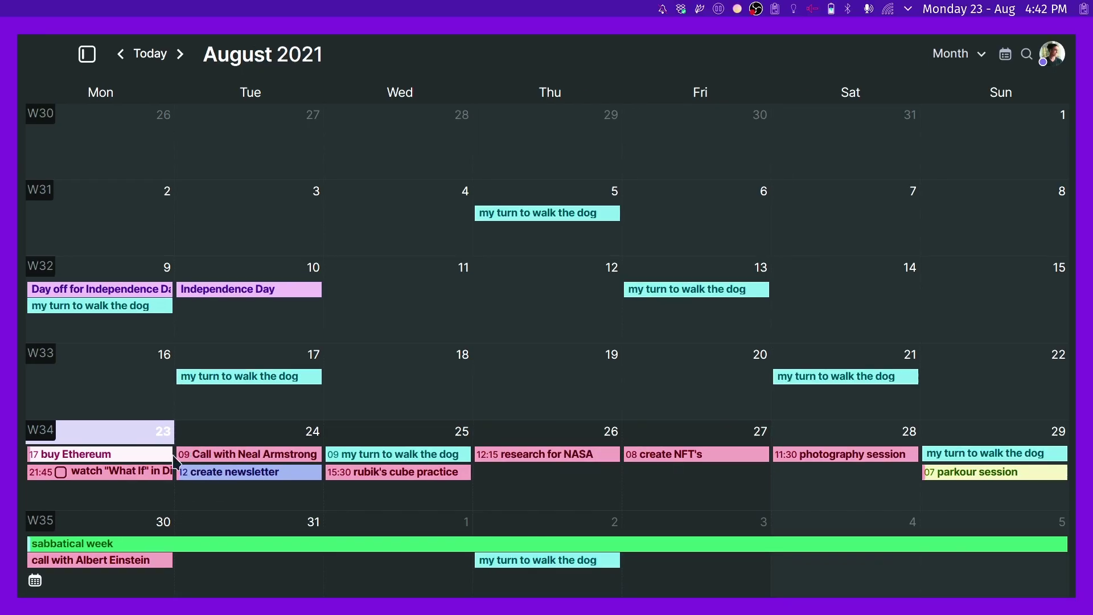
# Switch to the week view for August 23 to 29 and look over the week's events
pyautogui.press('w')
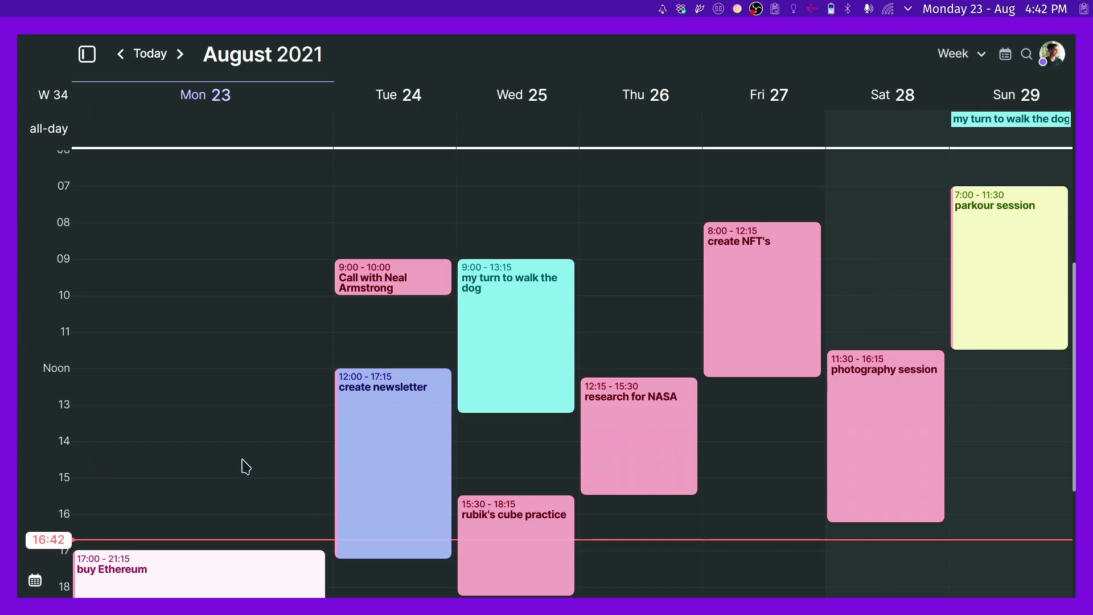
pyautogui.scroll(-2, 438, 393)
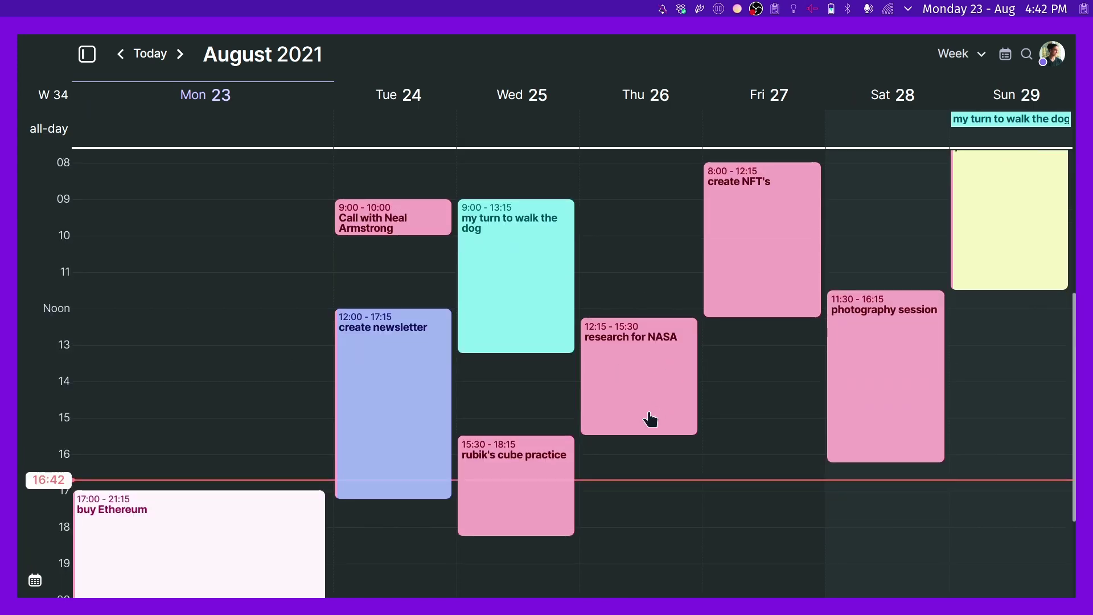
pyautogui.scroll(4, 616, 365)
pyautogui.scroll(1, 617, 365)
pyautogui.scroll(-3, 616, 365)
# Start a new event on Friday 27 from 13:00 to 17:15 and dismiss it without saving
pyautogui.moveTo(749, 427); pyautogui.dragTo(772, 570)
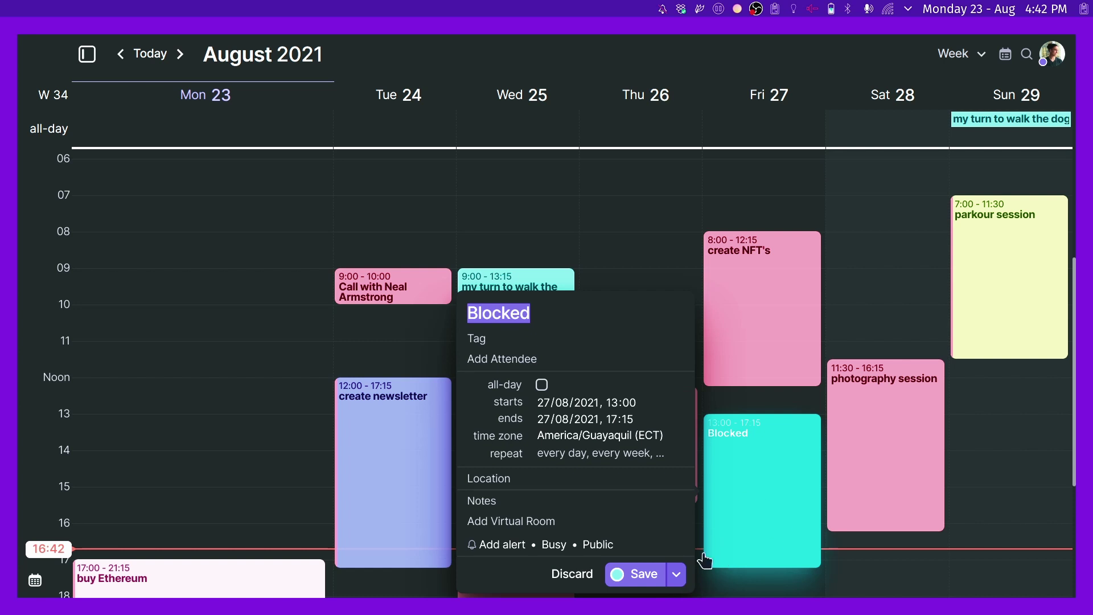
pyautogui.click(707, 560)
# Schedule the "wash dishes" task from the Example List on Tuesday 24 from 18:15 to 20:45, and hide the task list
pyautogui.hotkey('ctrl', 'b')
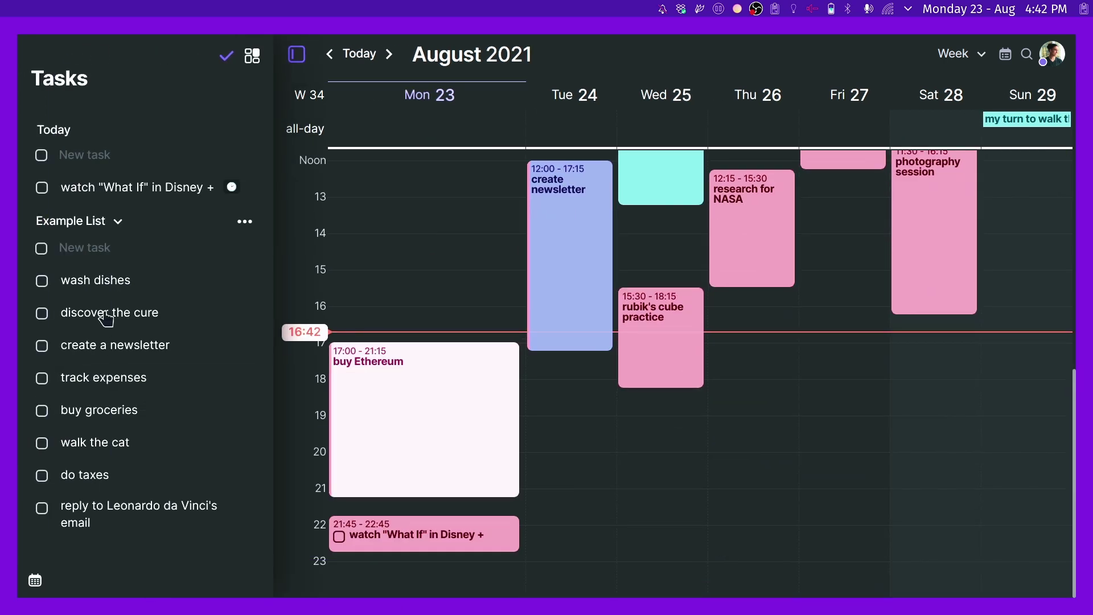
pyautogui.moveTo(81, 282); pyautogui.dragTo(587, 476)
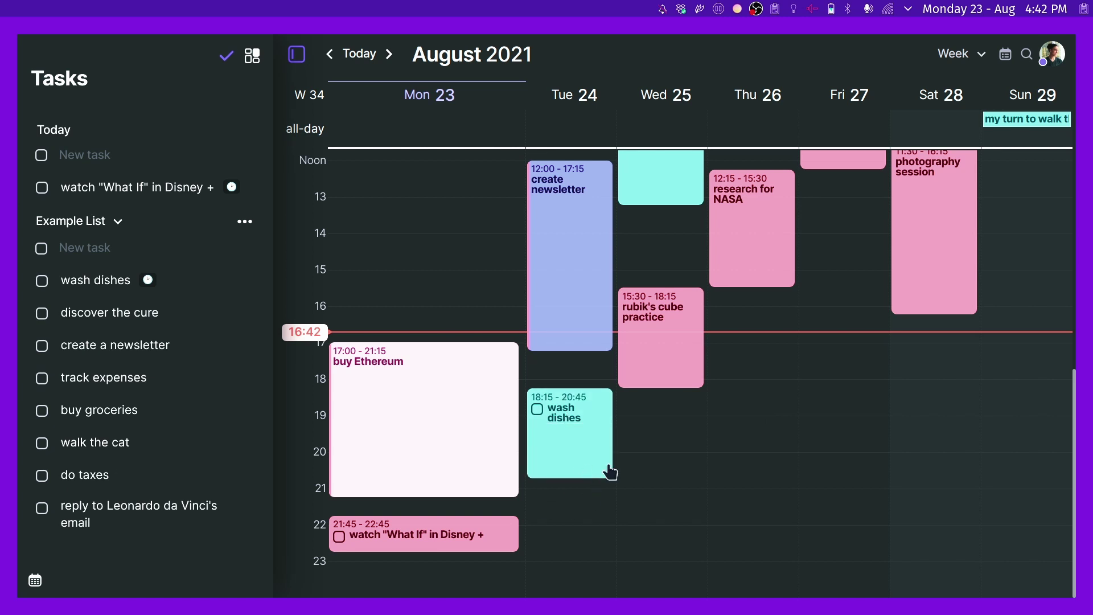
pyautogui.hotkey('ctrl', 'b')
pyautogui.scroll(3, 568, 476)
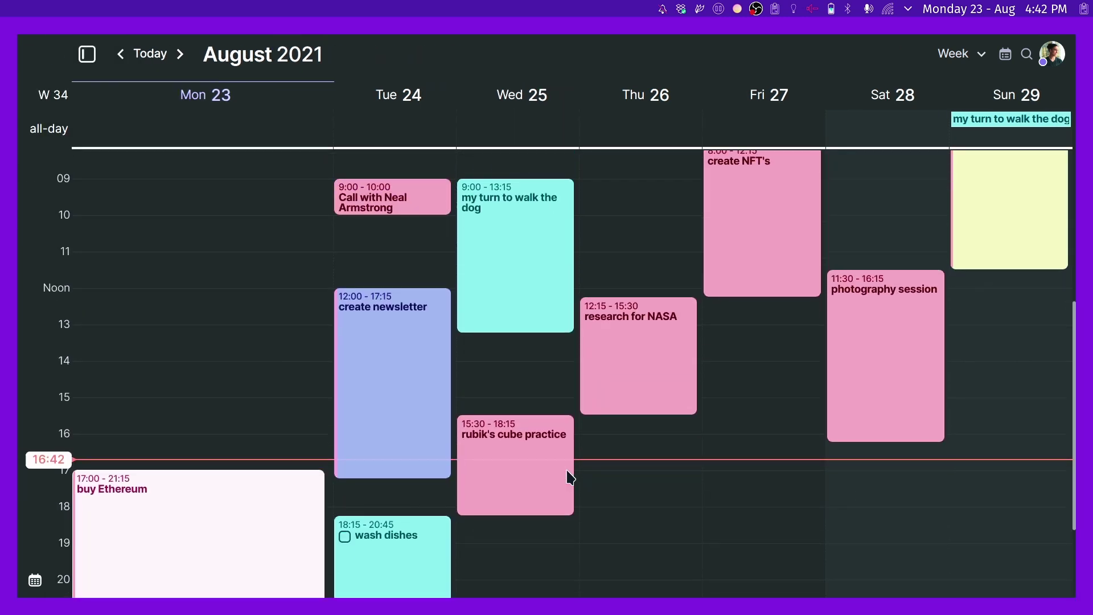
pyautogui.scroll(3, 567, 477)
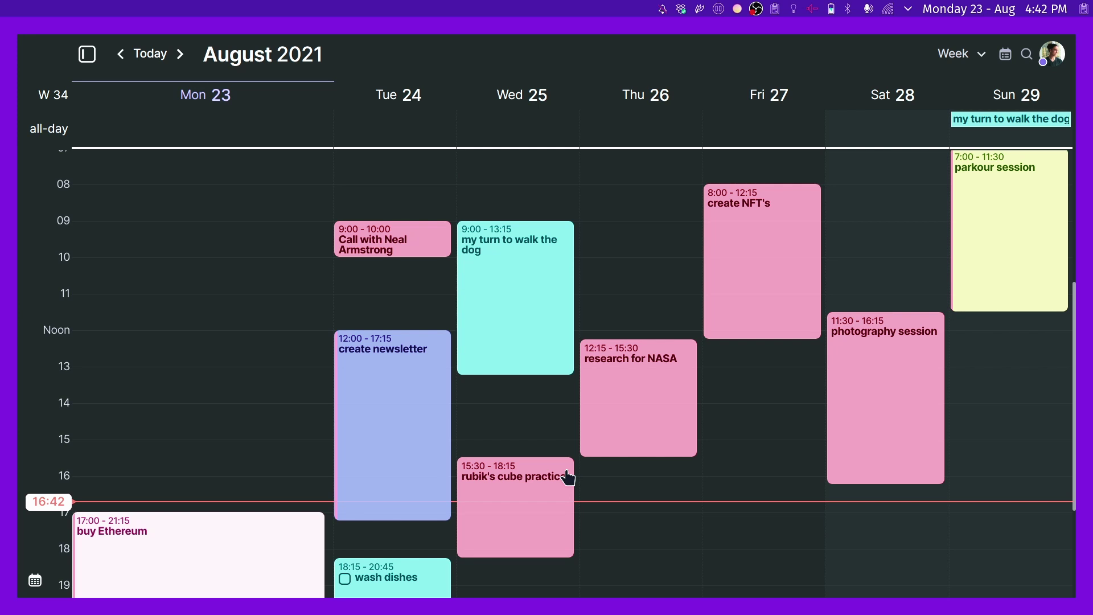
pyautogui.scroll(-2, 567, 477)
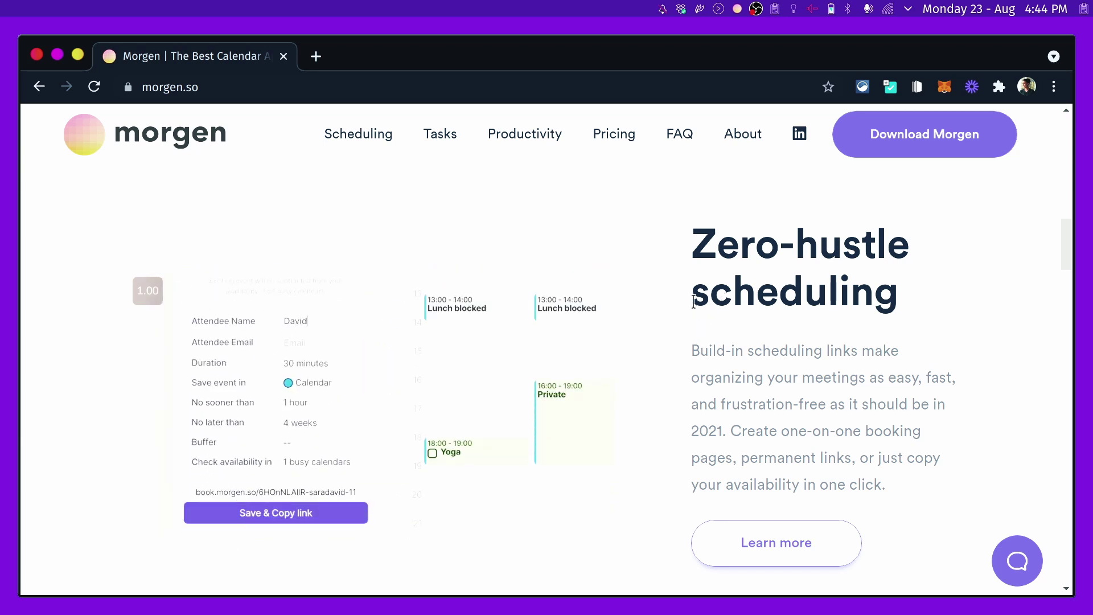
# In the browser, read the morgen.so sections "Zero-hustle scheduling" and "Defend your Time with Tasks", highlighting the word "Tasks" in the heading
pyautogui.scroll(-8, 693, 301)
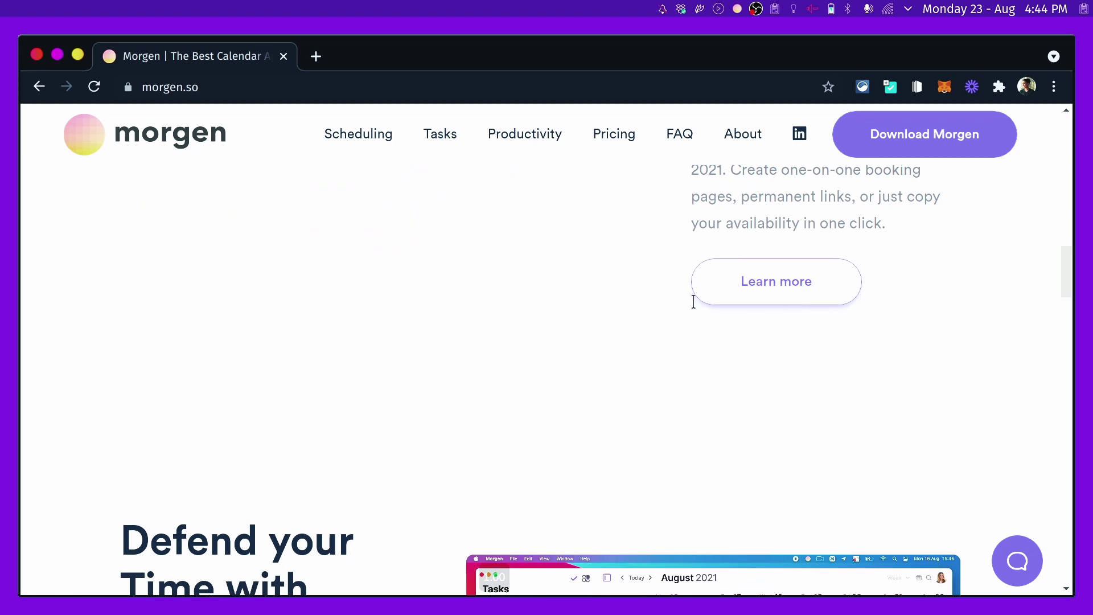
pyautogui.scroll(-2, 696, 310)
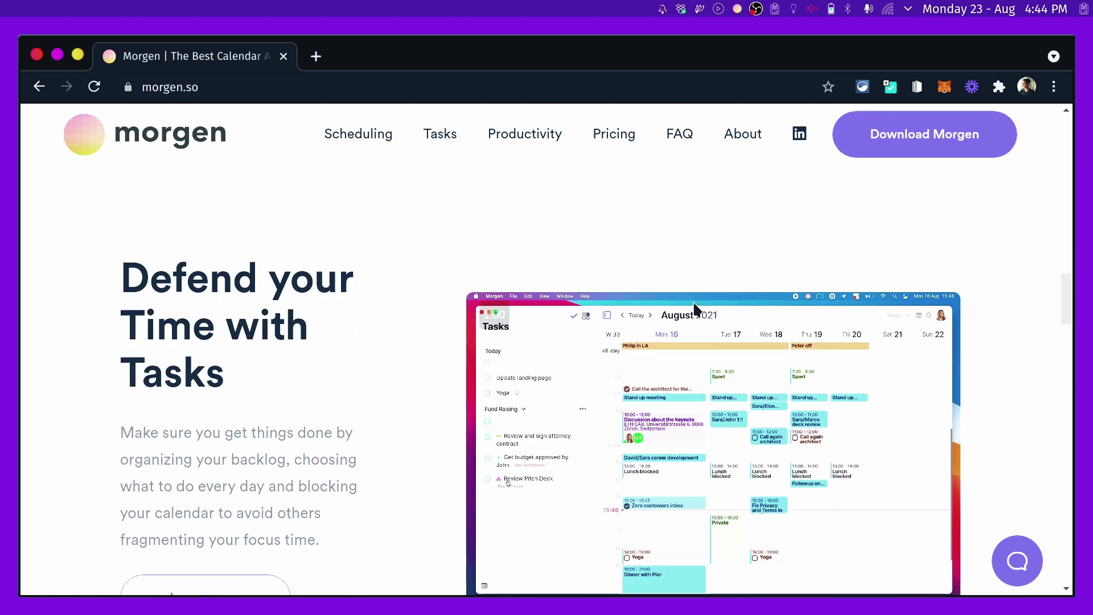
pyautogui.scroll(-1, 695, 309)
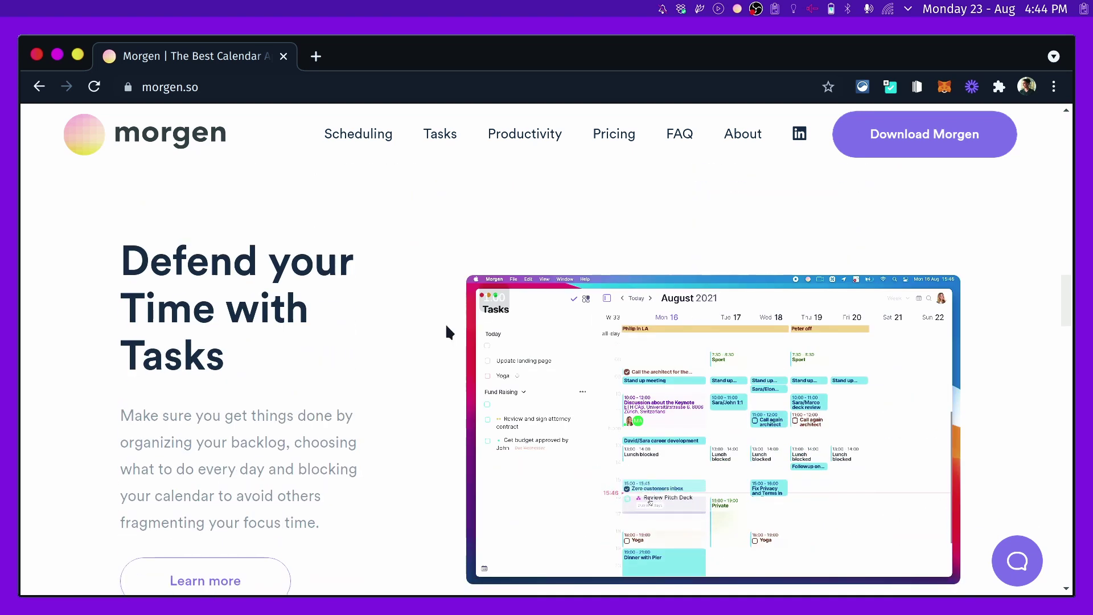
pyautogui.moveTo(223, 353); pyautogui.dragTo(124, 341)
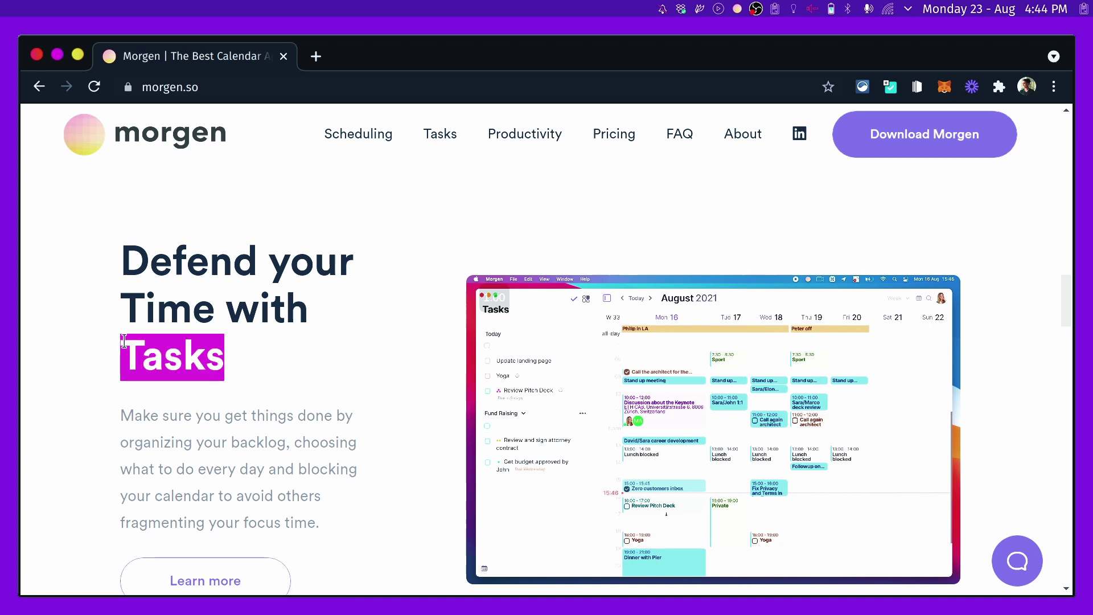
pyautogui.scroll(-3, 223, 361)
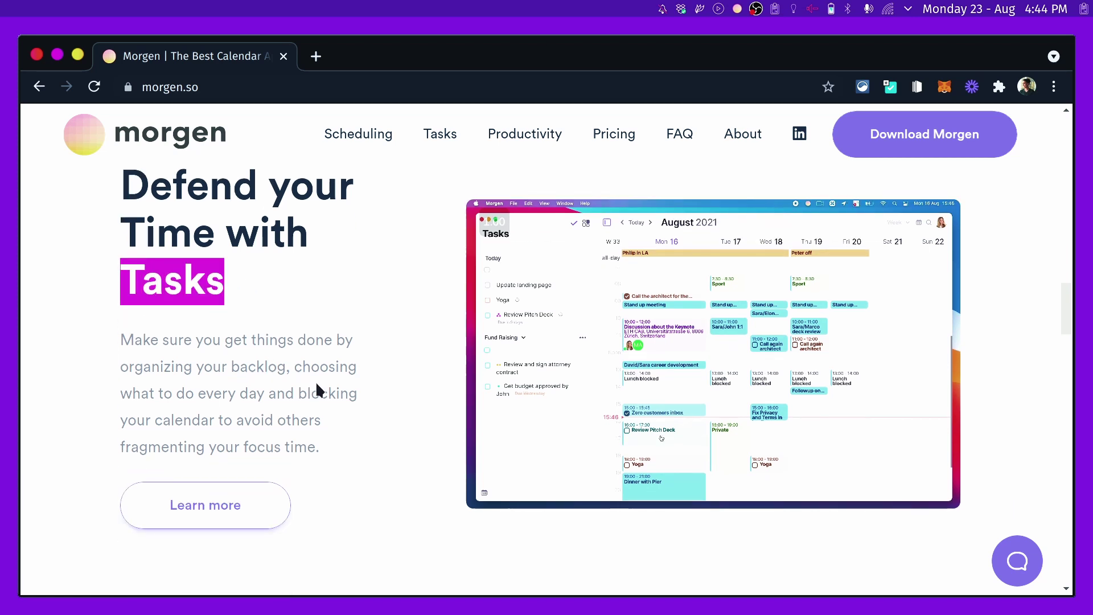
pyautogui.scroll(2, 317, 385)
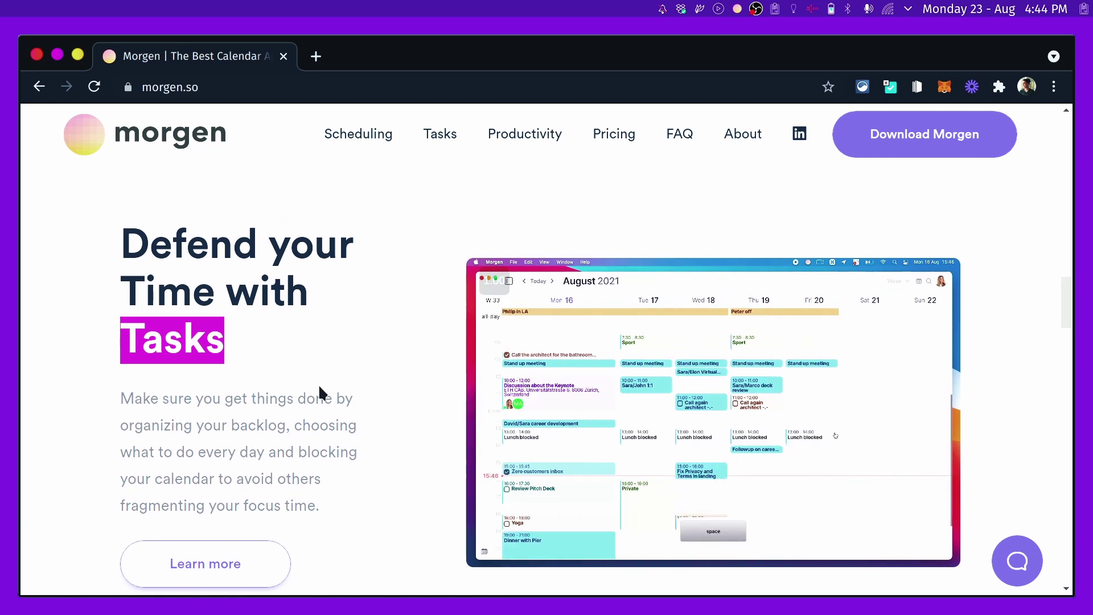
pyautogui.scroll(-1, 319, 384)
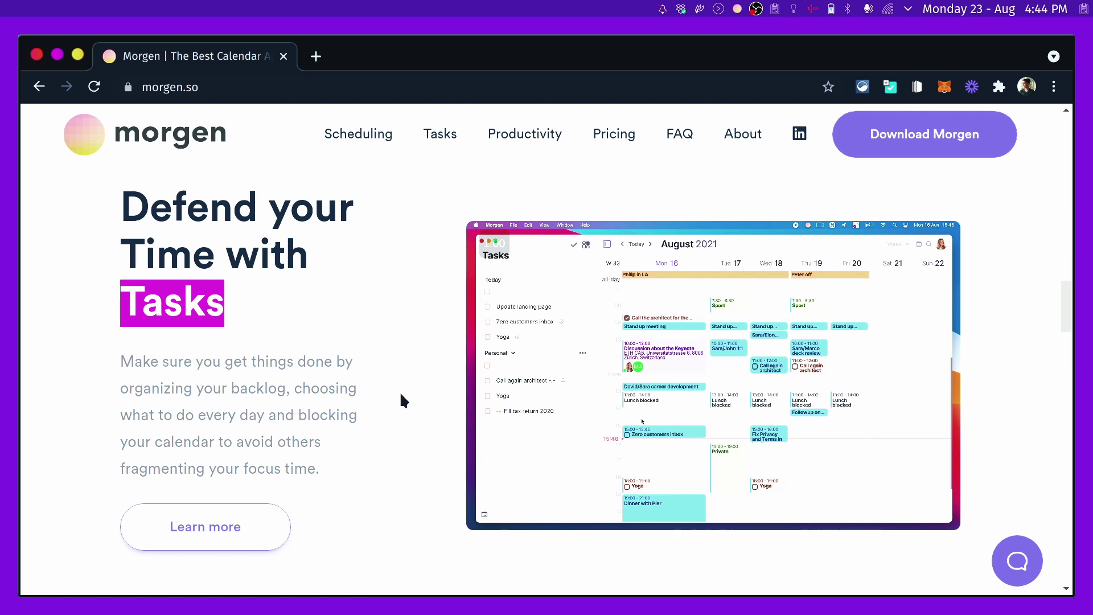
# Examine the "Calendar, with superpowers" section and its demo on morgen.so, and look over the "Zero-hustle scheduling" section again
pyautogui.scroll(-10, 401, 394)
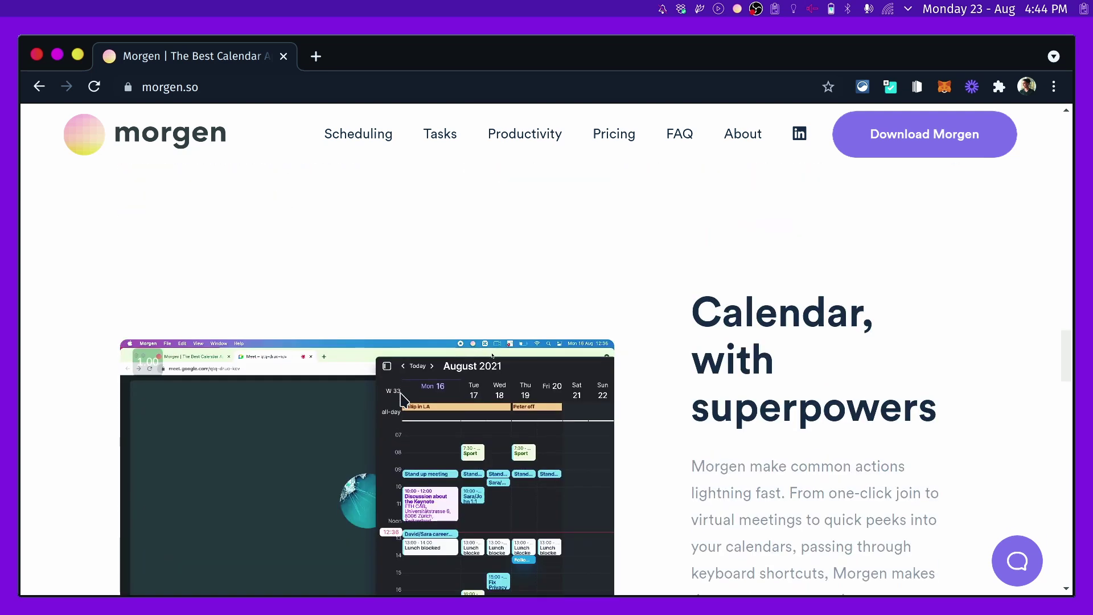
pyautogui.scroll(2, 401, 401)
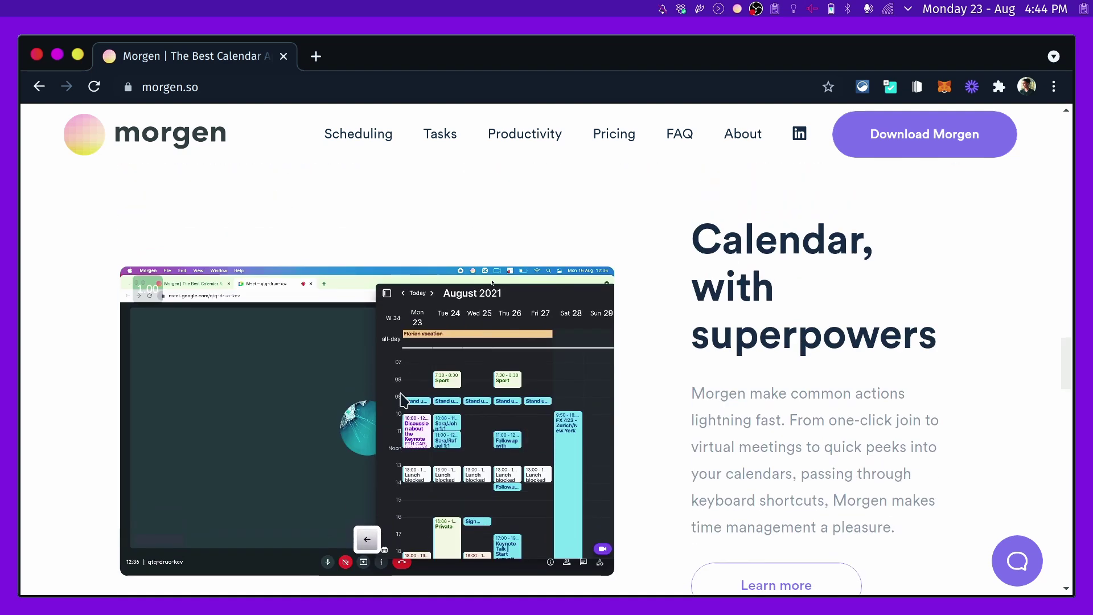
pyautogui.scroll(-3, 401, 401)
pyautogui.scroll(20, 403, 398)
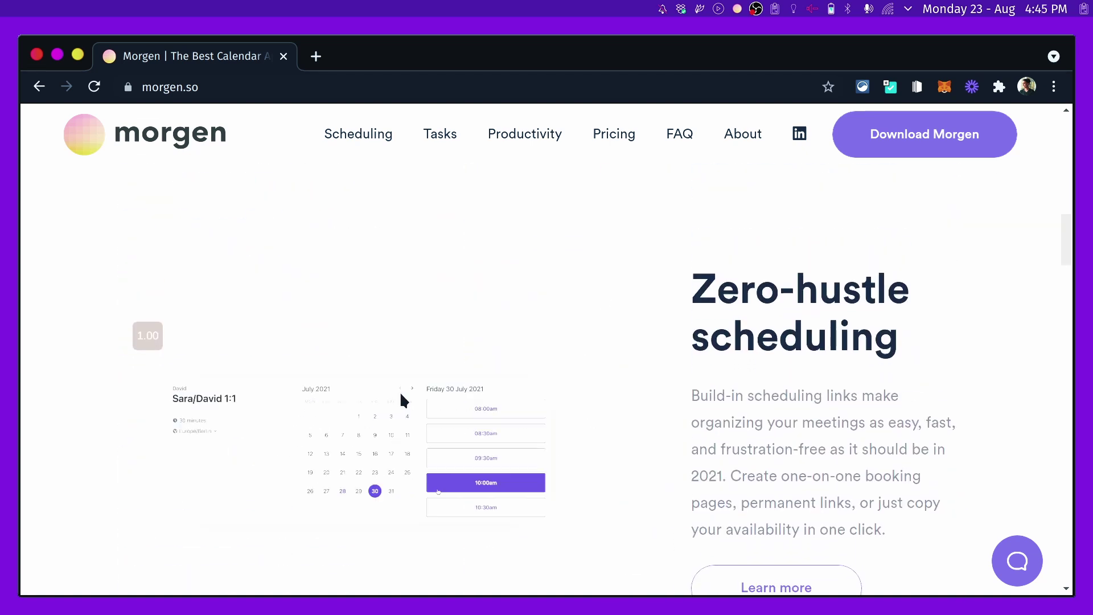
pyautogui.scroll(-2, 357, 473)
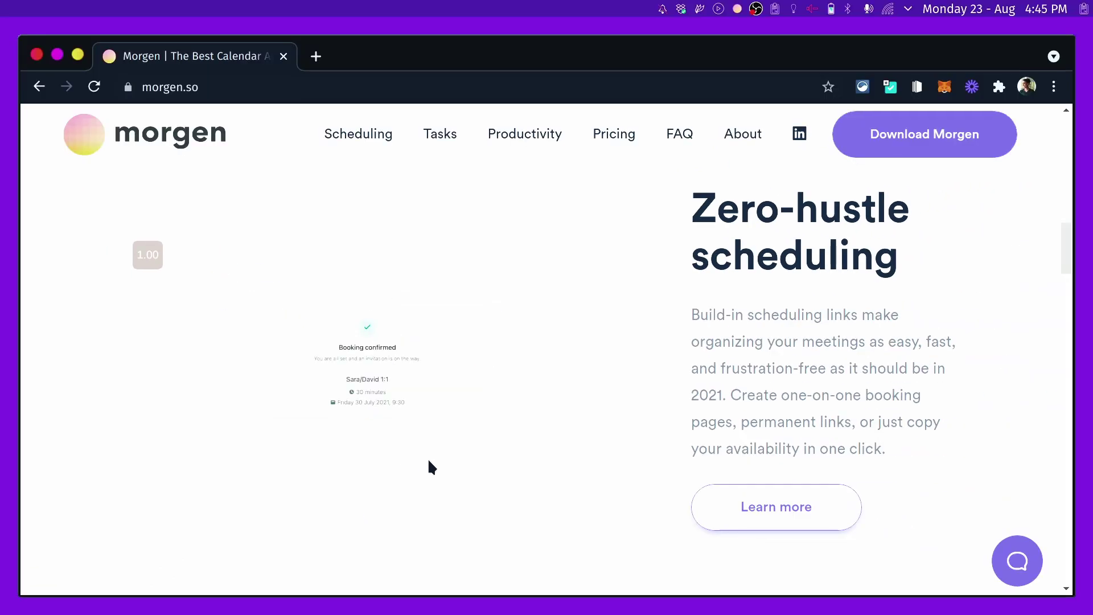
pyautogui.scroll(-5, 428, 460)
pyautogui.scroll(-7, 429, 462)
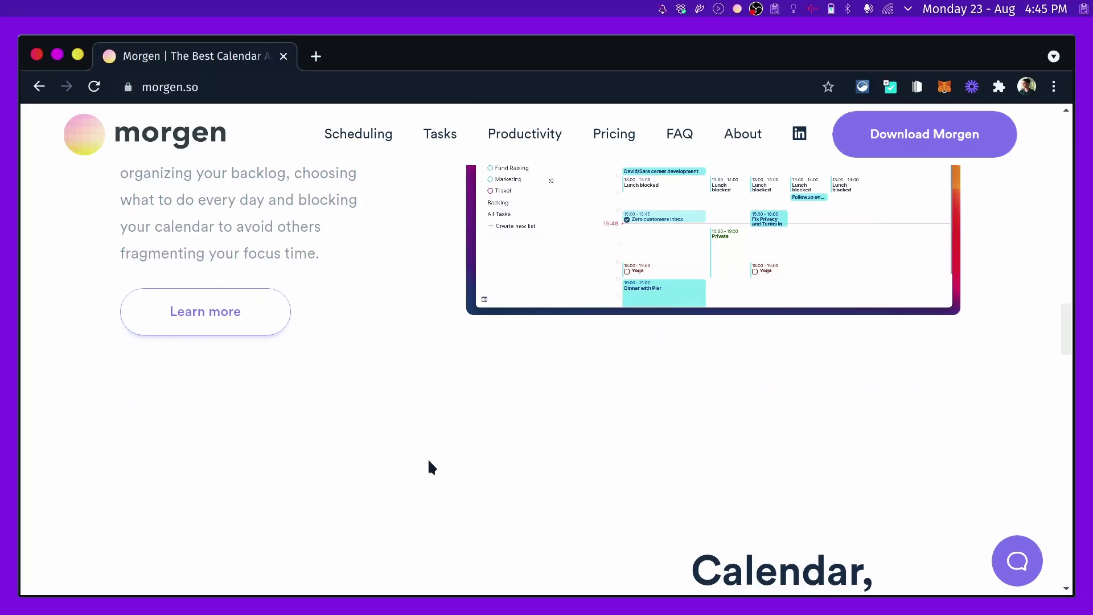
pyautogui.scroll(-4, 429, 461)
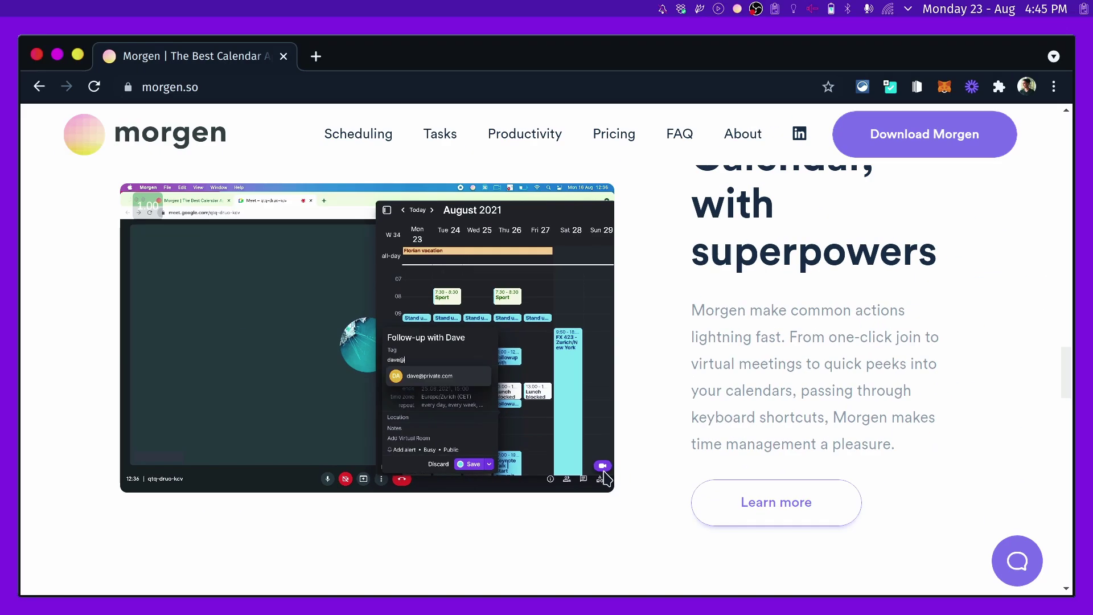
pyautogui.scroll(2, 607, 478)
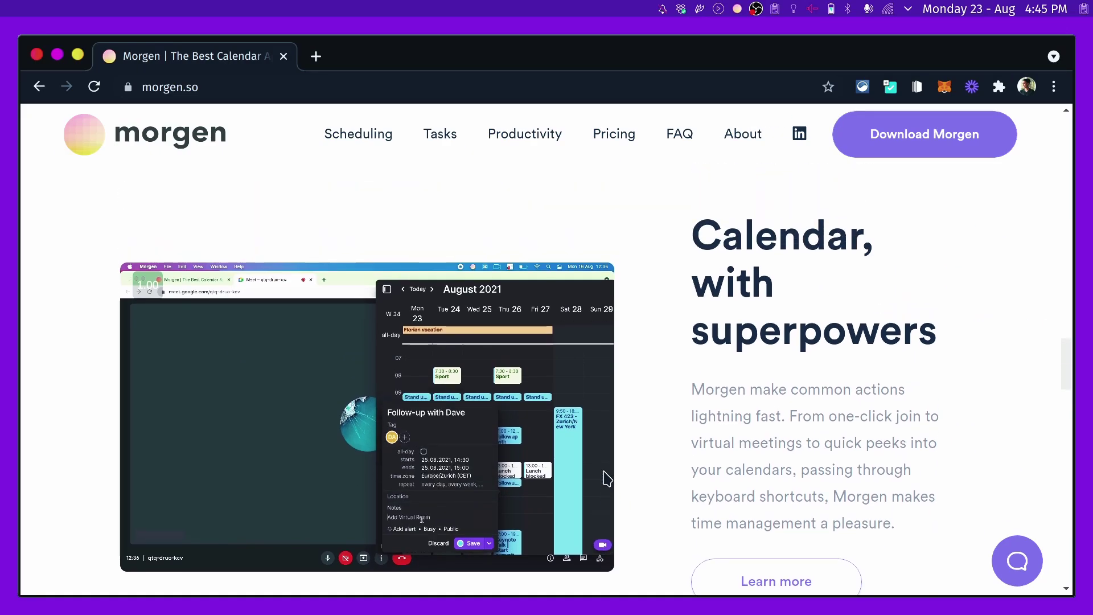